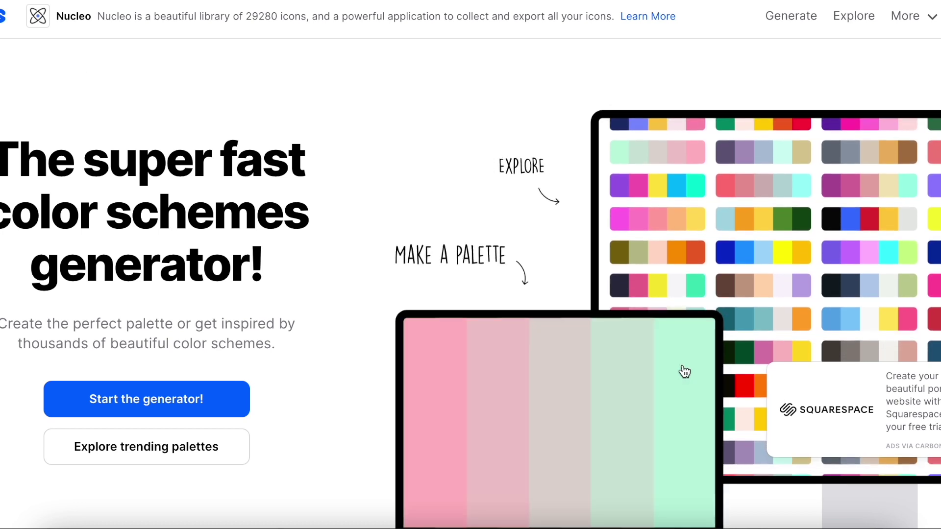
- Start the Coolors generator and cycle through random five-colour palettes
{"action": "scroll", "coordinate": [683, 374], "scroll_direction": "down", "scroll_amount": 1}
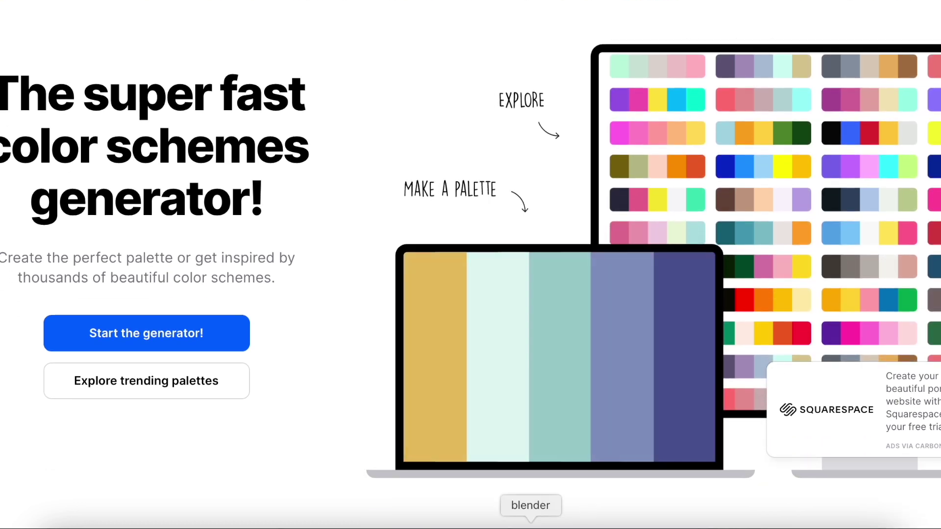
{"action": "left_click", "coordinate": [538, 527]}
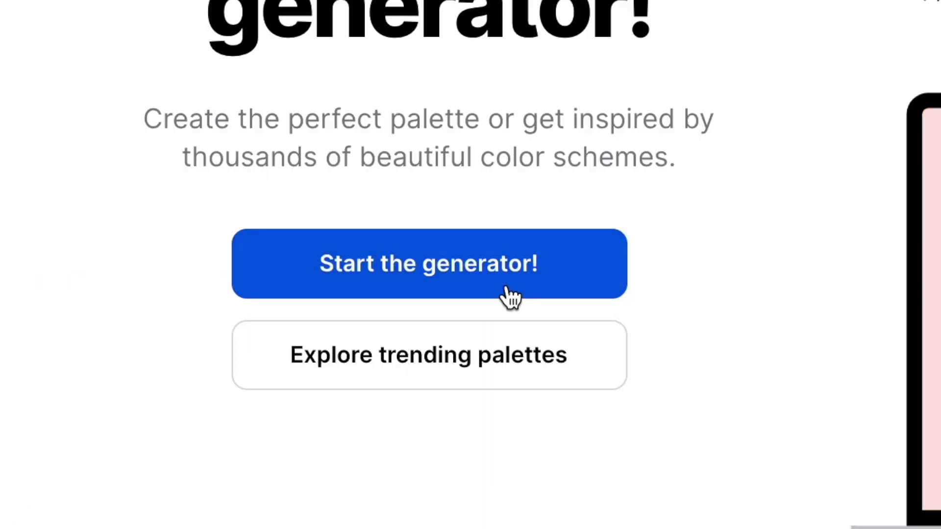
{"action": "left_click", "coordinate": [186, 347]}
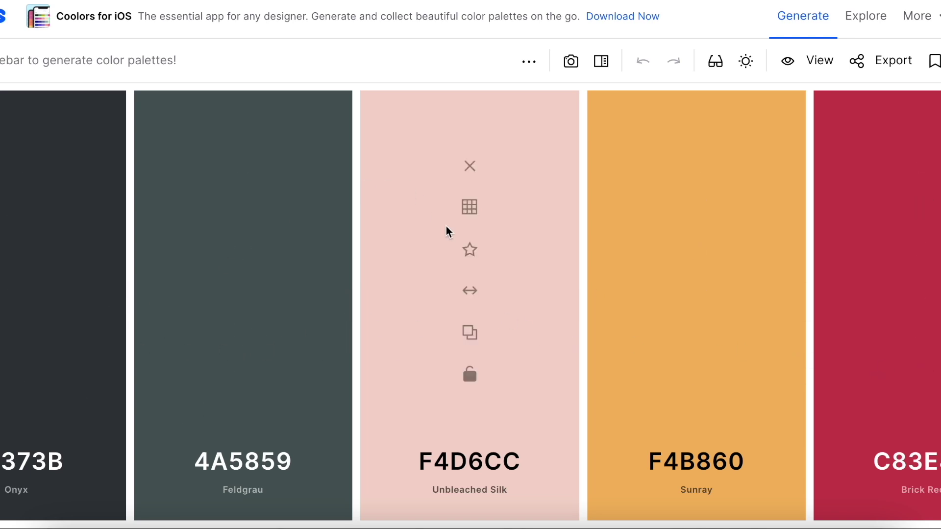
{"action": "key", "text": "space"}
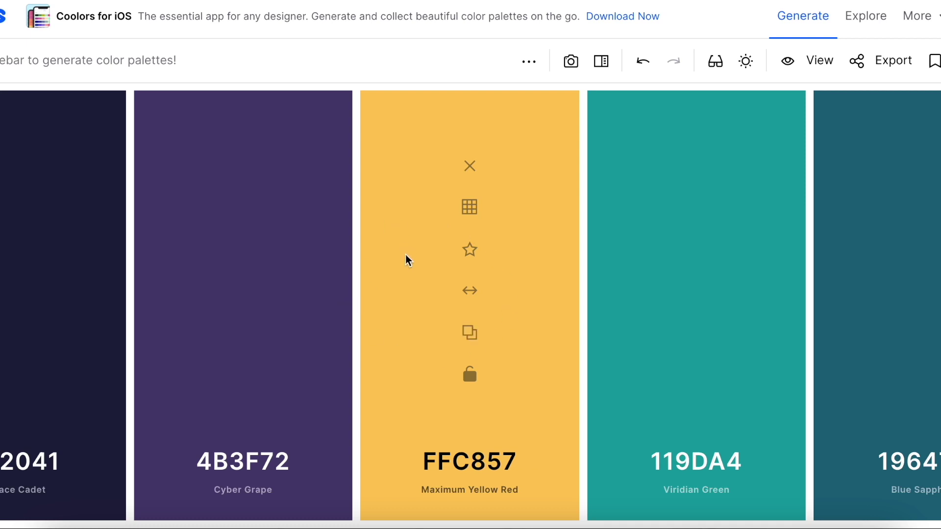
{"action": "key", "text": "space"}
{"action": "key", "text": "space"}
{"action": "key", "text": "space"}
{"action": "key", "text": "space"}
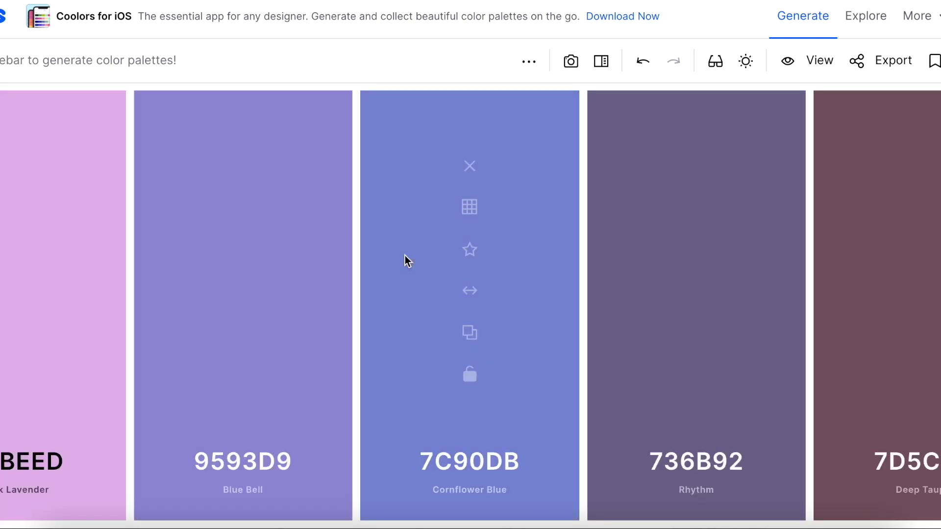
{"action": "key", "text": "space"}
{"action": "key", "text": "space"}
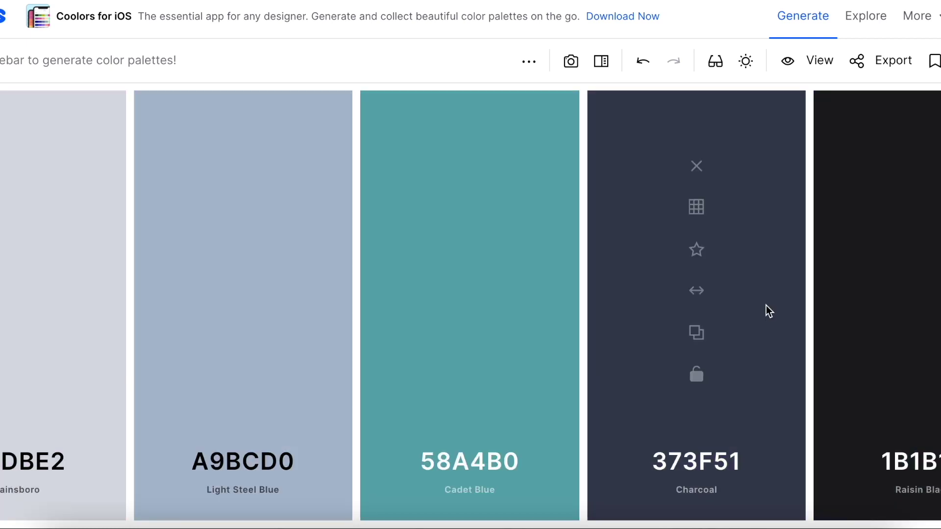
- Screenshot the palette area and generate the pink and mint-green palette
{"action": "key", "text": "super+shift+4"}
{"action": "left_click_drag", "start_coordinate": [1, 102], "coordinate": [867, 443]}
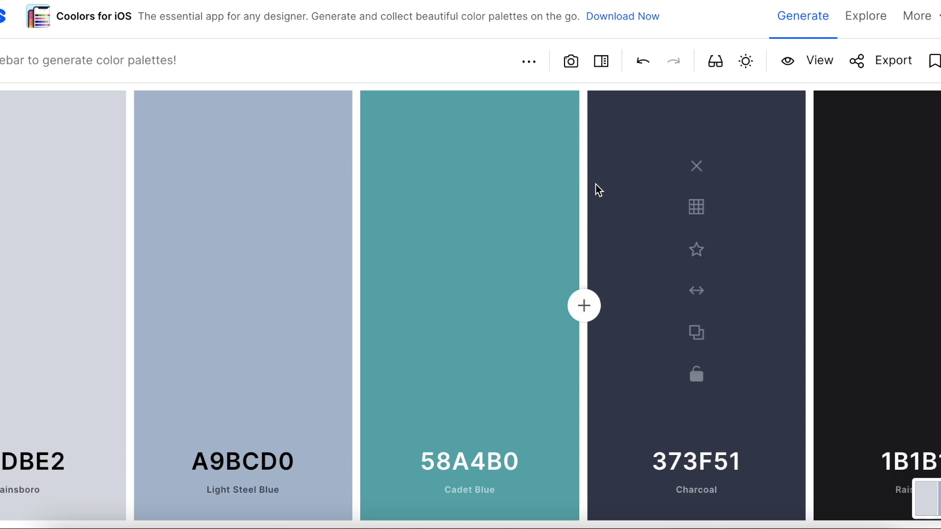
{"action": "key", "text": "space"}
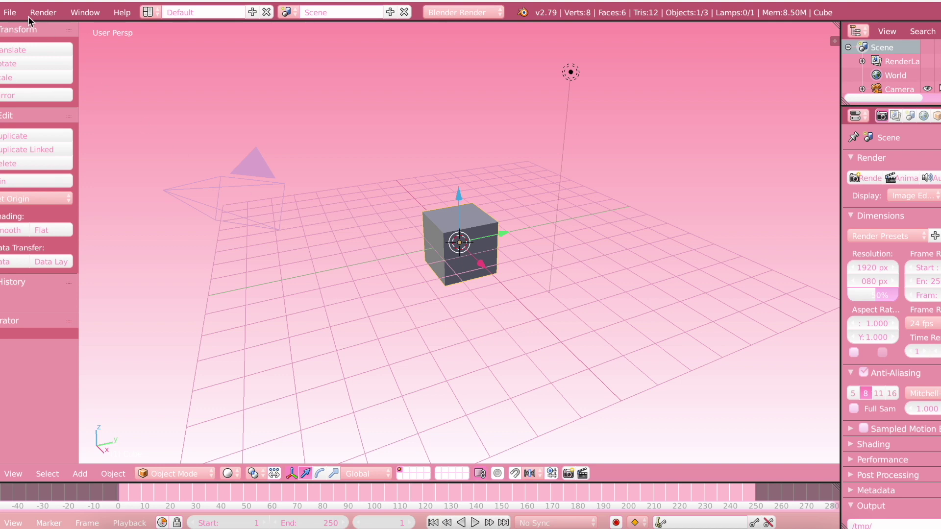
- Search the add-ons for 'planes' and enable Import Images as Planes
{"action": "left_click", "coordinate": [10, 12]}
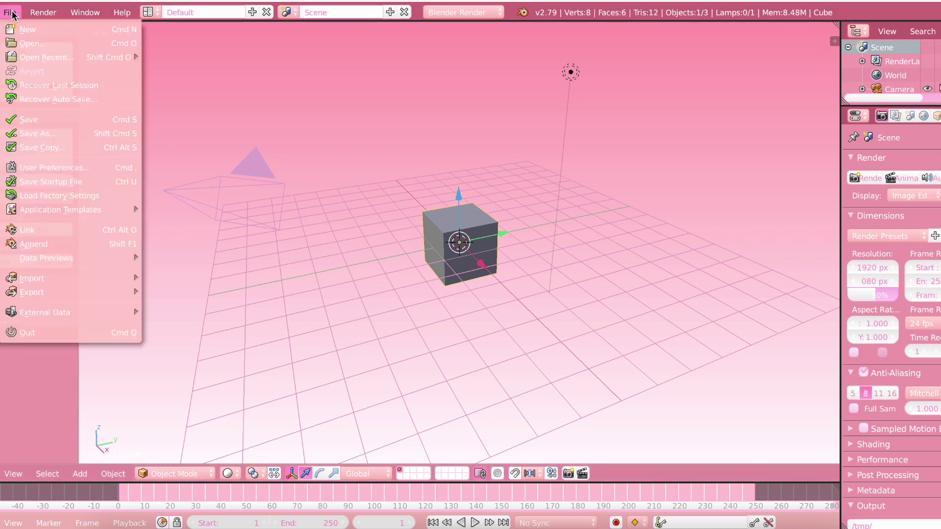
{"action": "left_click", "coordinate": [58, 167]}
{"action": "left_click", "coordinate": [251, 47]}
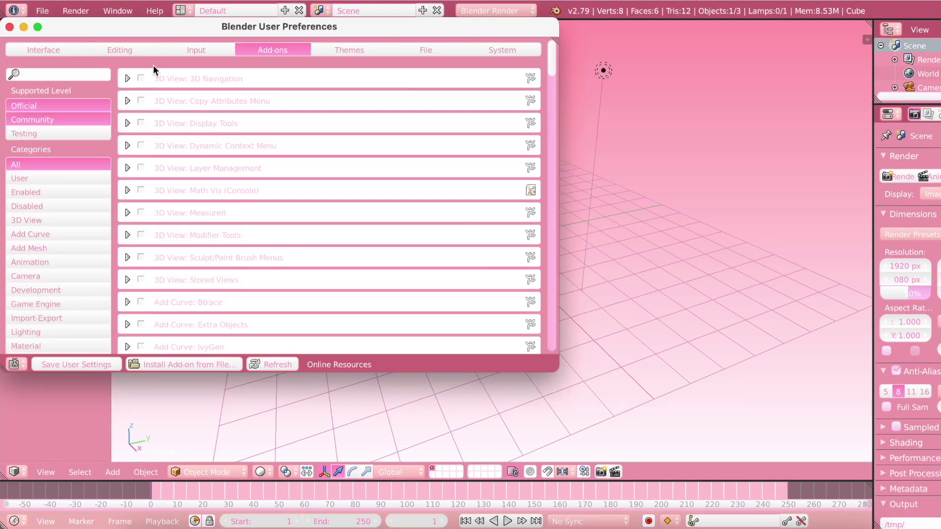
{"action": "left_click", "coordinate": [39, 77]}
{"action": "type", "text": "planes"}
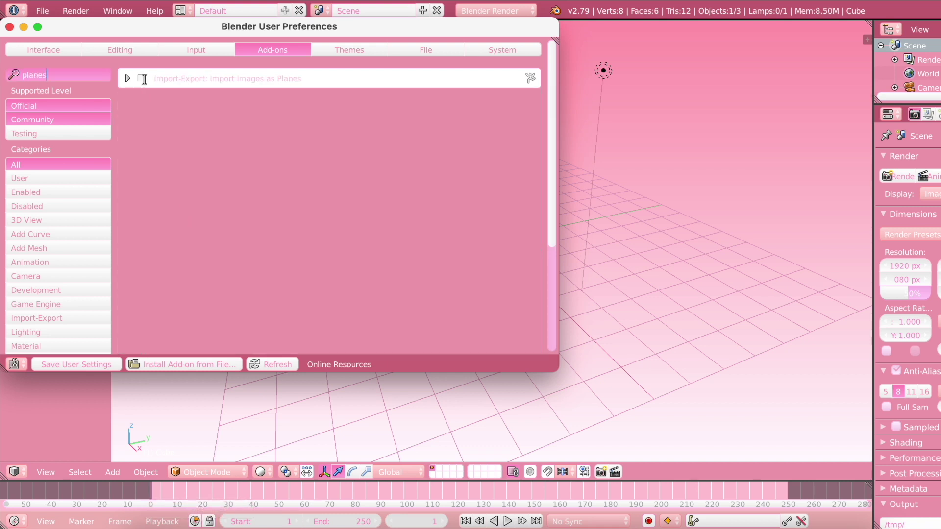
{"action": "left_click", "coordinate": [142, 78]}
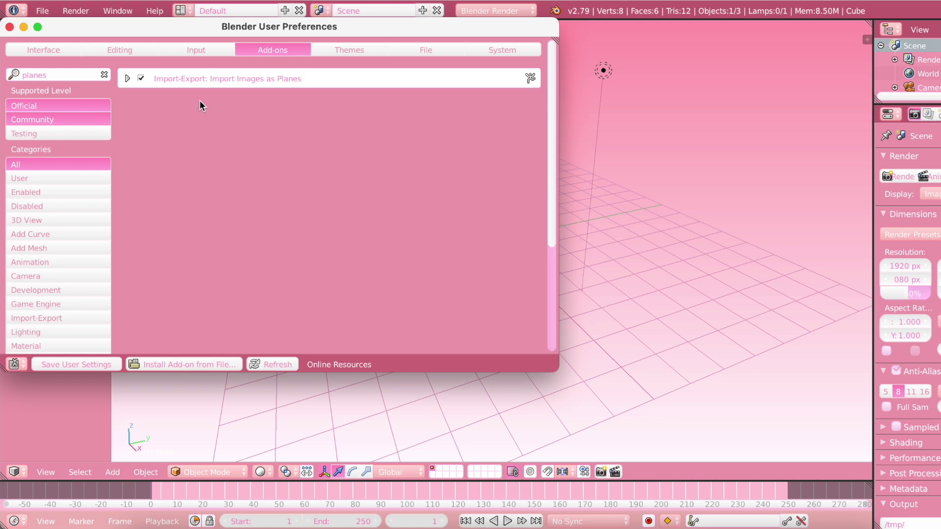
{"action": "left_click", "coordinate": [10, 27]}
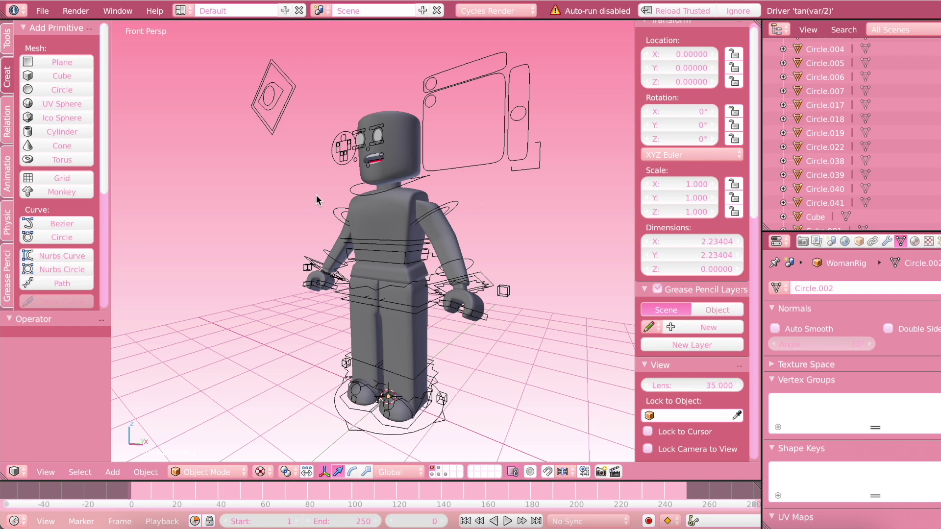
- Import the palette screenshot from the Desktop as an image plane
{"action": "key", "text": "shift+a"}
{"action": "mouse_move", "coordinate": [332, 176]}
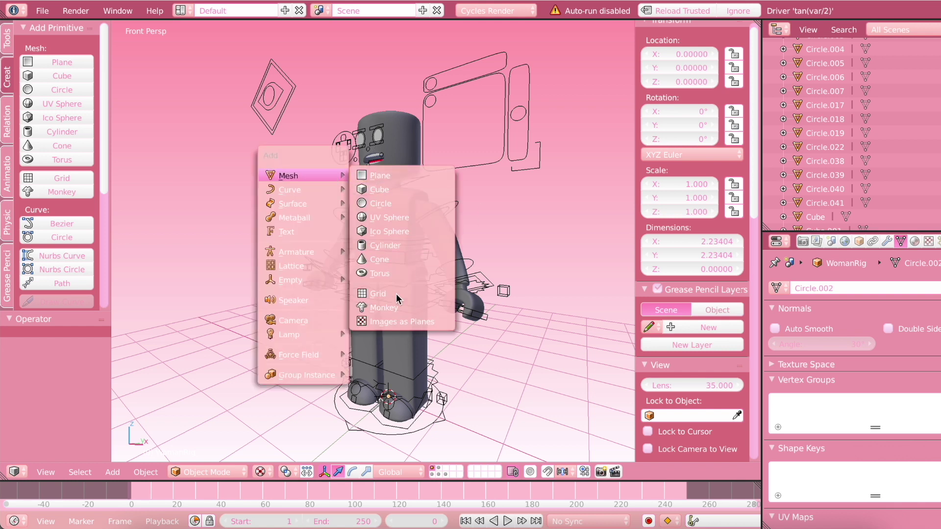
{"action": "left_click", "coordinate": [379, 322]}
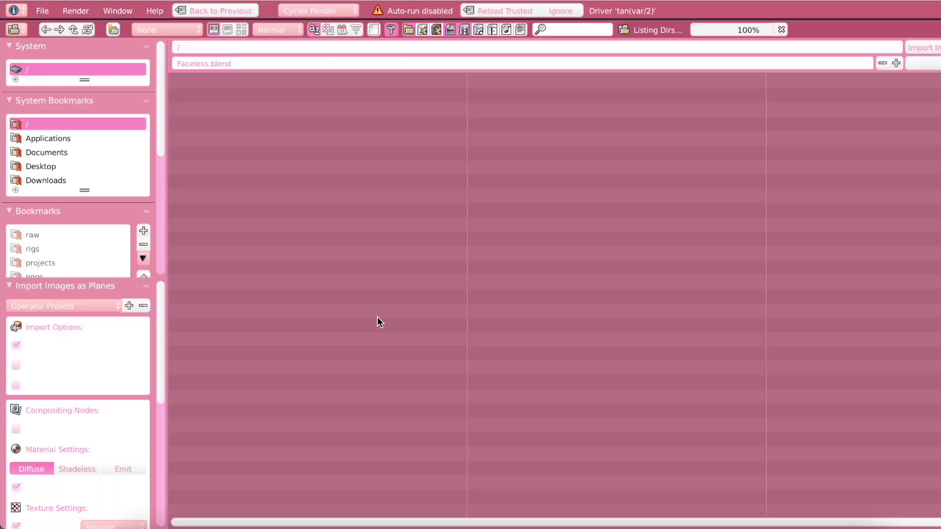
{"action": "left_click", "coordinate": [60, 166]}
{"action": "left_click", "coordinate": [263, 353]}
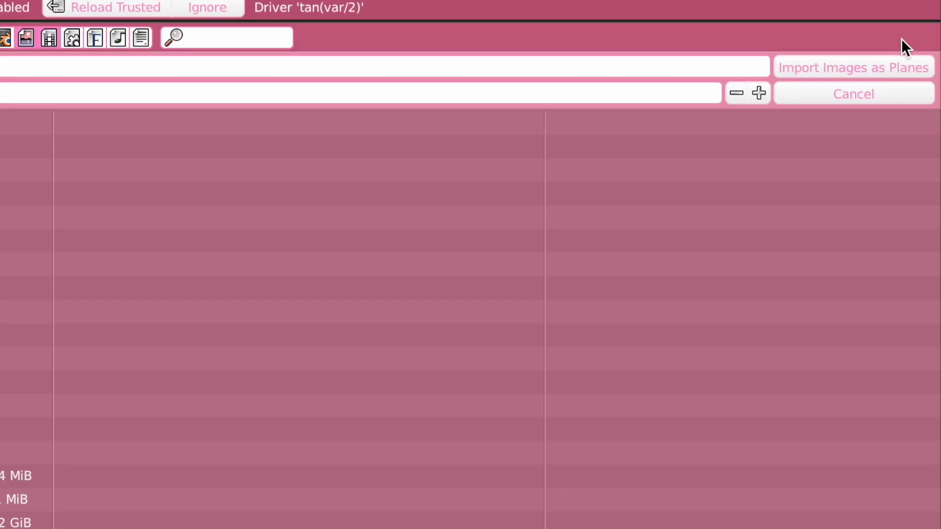
{"action": "left_click", "coordinate": [883, 67]}
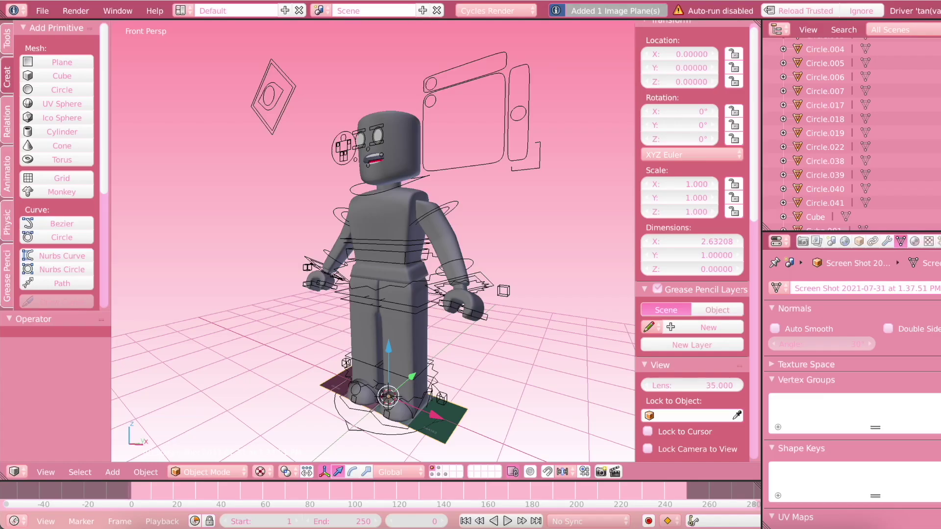
- Move the image plane along Y to the robot's waist and fly the view toward it
{"action": "left_click_drag", "start_coordinate": [390, 362], "coordinate": [412, 280]}
{"action": "key", "text": "g"}
{"action": "key", "text": "y"}
{"action": "left_click", "coordinate": [395, 301]}
{"action": "key", "text": "shift+f"}
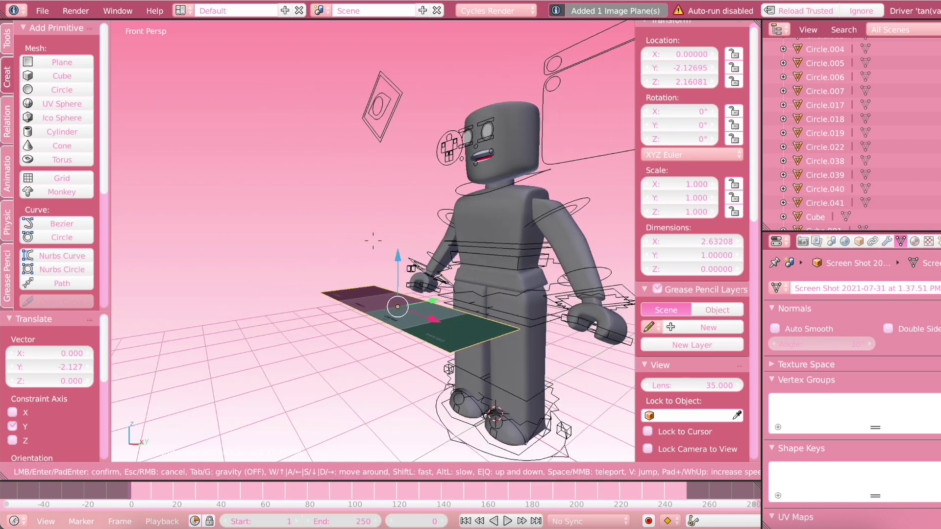
{"action": "key", "text": "w"}
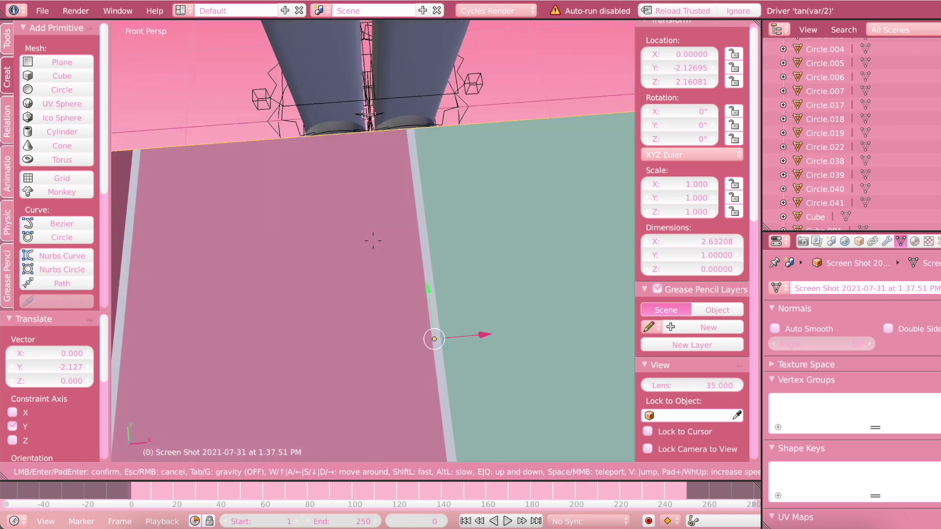
{"action": "key", "text": "s"}
{"action": "left_click", "coordinate": [373, 245]}
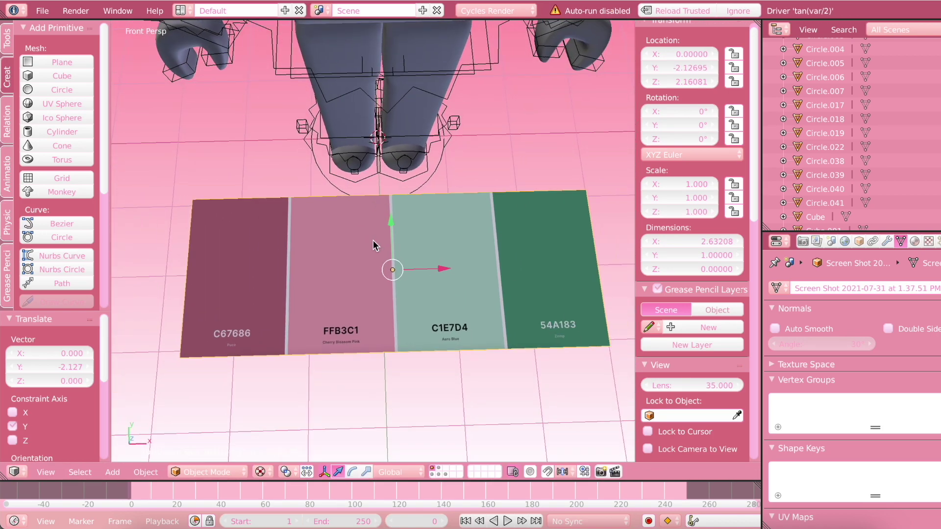
- Switch viewport shading to Material and fly to a face-on view of the plane
{"action": "left_click", "coordinate": [261, 472]}
{"action": "left_click", "coordinate": [275, 395]}
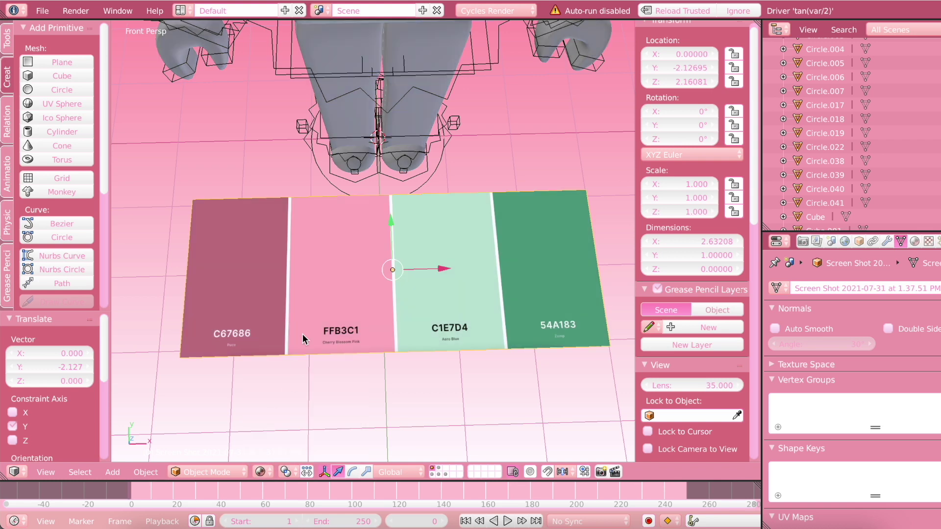
{"action": "key", "text": "shift+f"}
{"action": "key", "text": "w"}
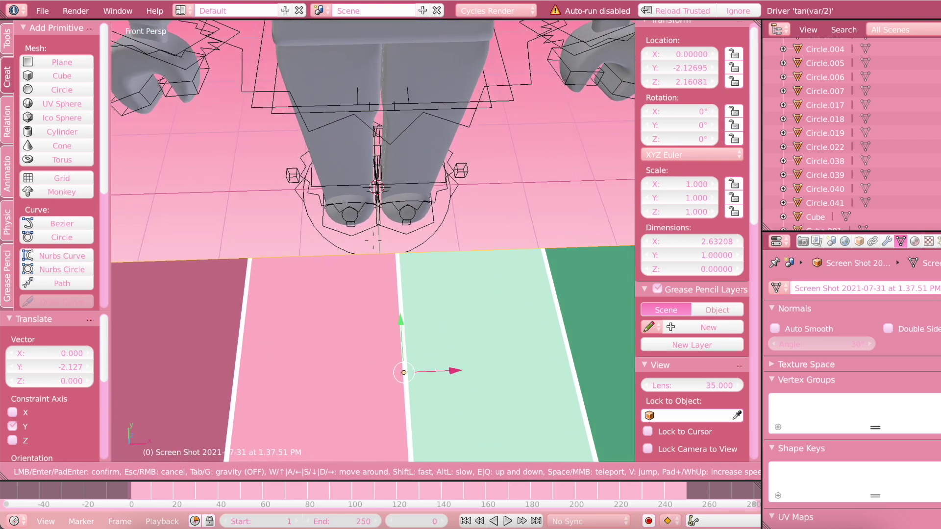
{"action": "key", "text": "s"}
{"action": "key", "text": "Return"}
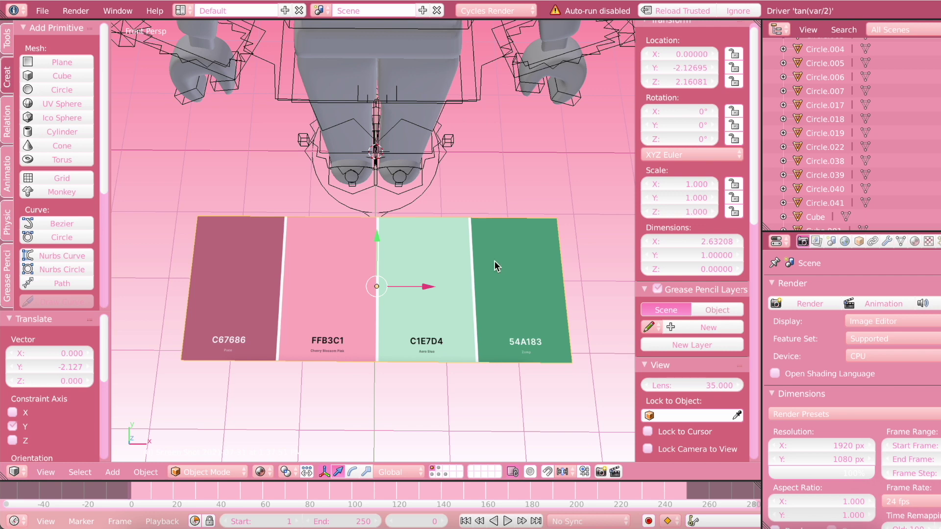
{"action": "left_click", "coordinate": [43, 11]}
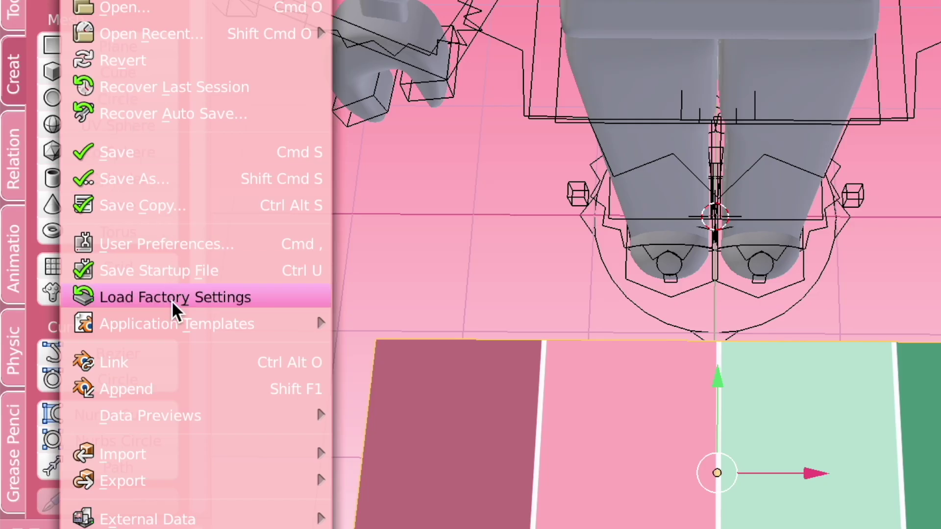
- On the User Preferences Themes tab, reset the interface to the default grey theme
{"action": "left_click", "coordinate": [163, 244]}
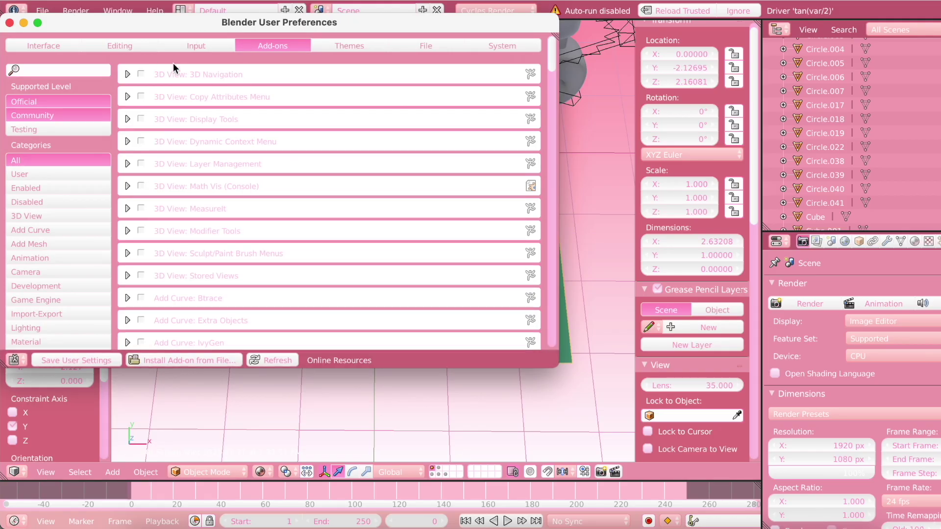
{"action": "left_click", "coordinate": [343, 47]}
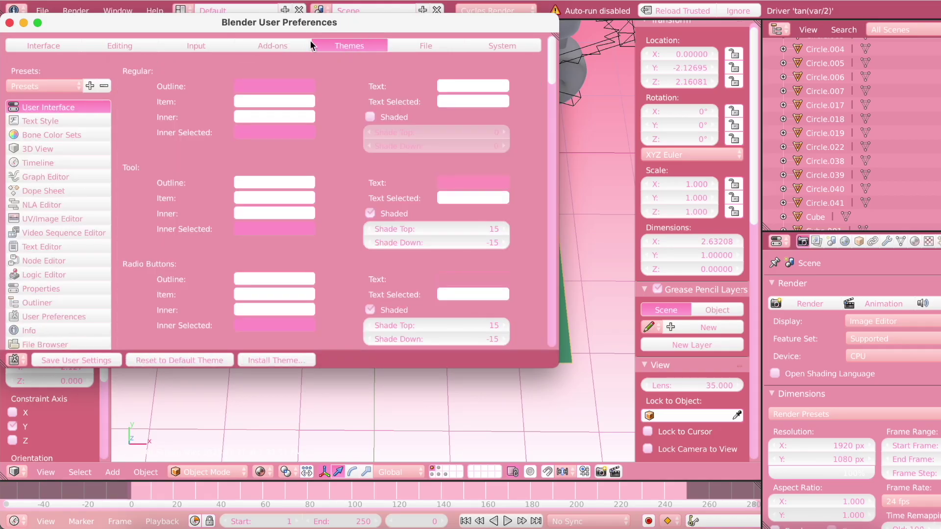
{"action": "left_click_drag", "start_coordinate": [332, 26], "coordinate": [506, 92]}
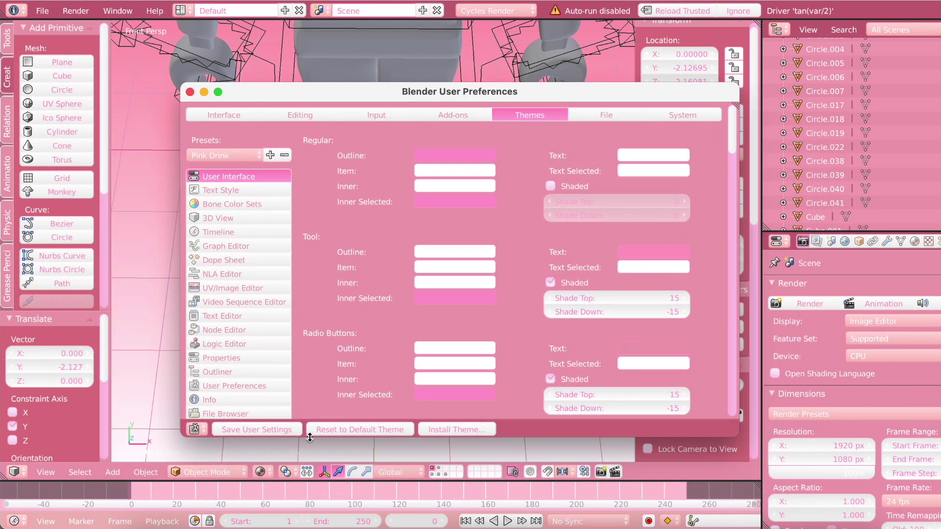
{"action": "left_click", "coordinate": [382, 430]}
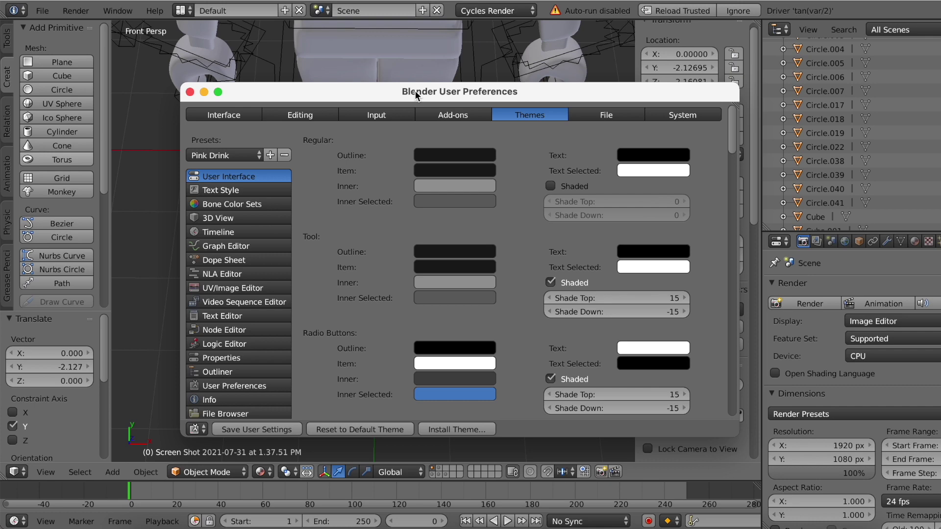
{"action": "left_click_drag", "start_coordinate": [415, 90], "coordinate": [587, 34]}
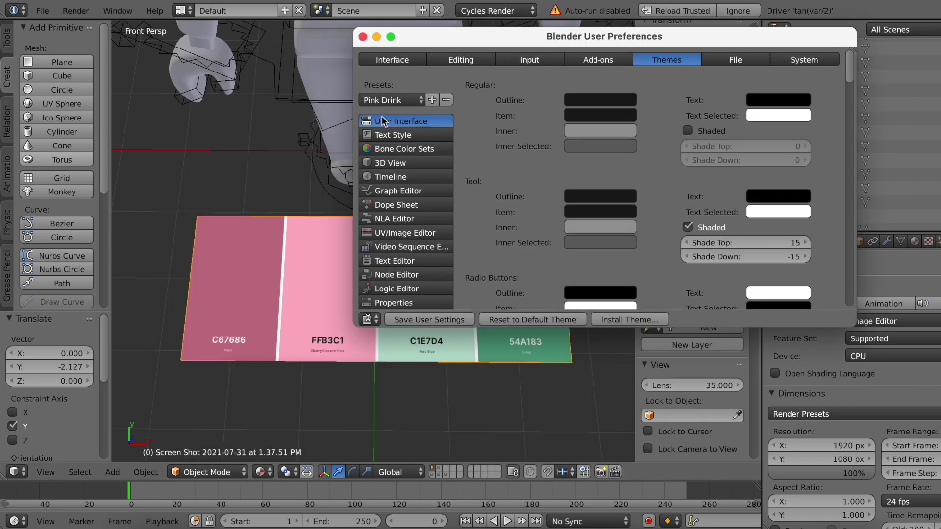
{"action": "scroll", "coordinate": [397, 122], "scroll_direction": "down", "scroll_amount": 4, "text": "ctrl"}
{"action": "left_click", "coordinate": [397, 123]}
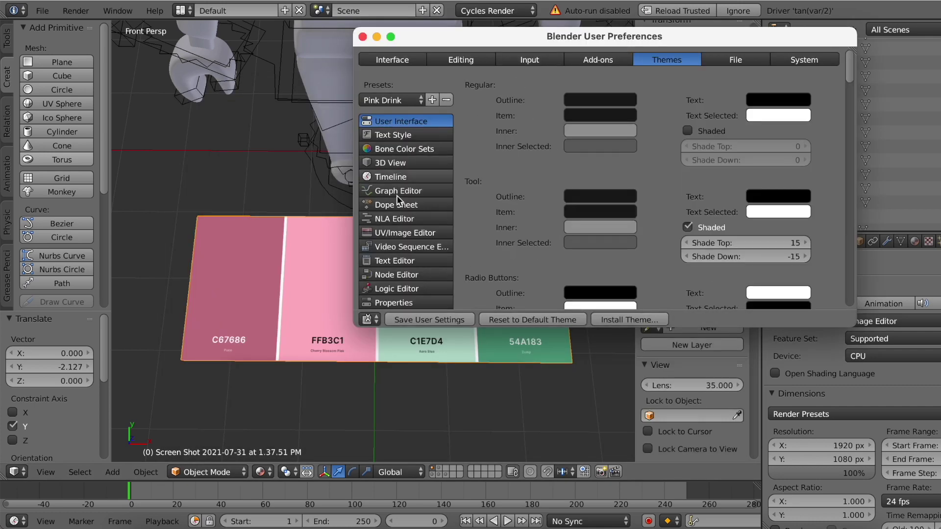
{"action": "scroll", "coordinate": [407, 283], "scroll_direction": "down", "scroll_amount": 3}
{"action": "scroll", "coordinate": [409, 282], "scroll_direction": "down", "scroll_amount": 2}
{"action": "scroll", "coordinate": [416, 280], "scroll_direction": "up", "scroll_amount": 7}
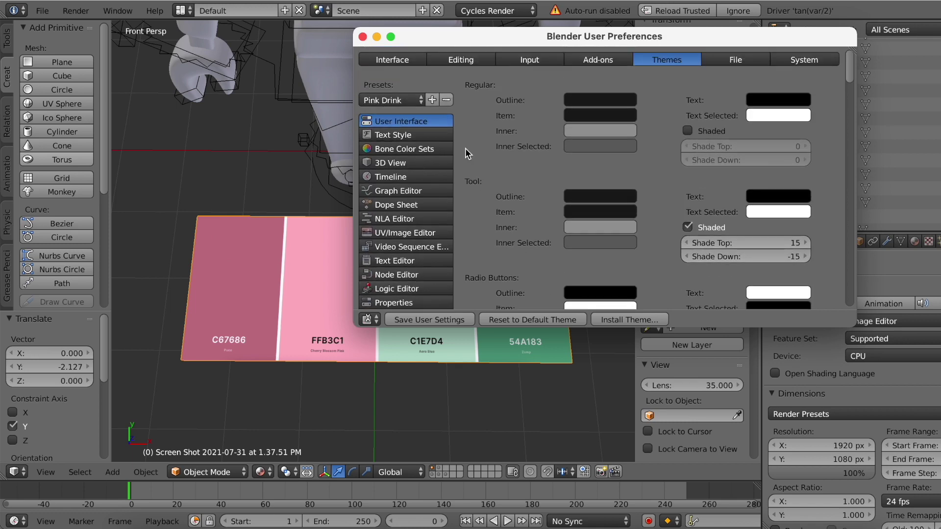
{"action": "left_click_drag", "start_coordinate": [507, 43], "coordinate": [271, 111]}
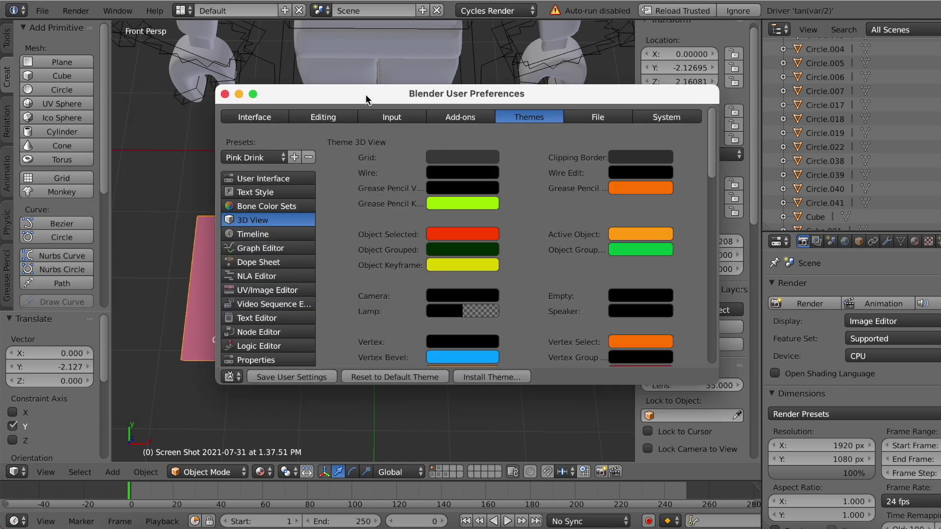
{"action": "left_click_drag", "start_coordinate": [366, 99], "coordinate": [539, 139]}
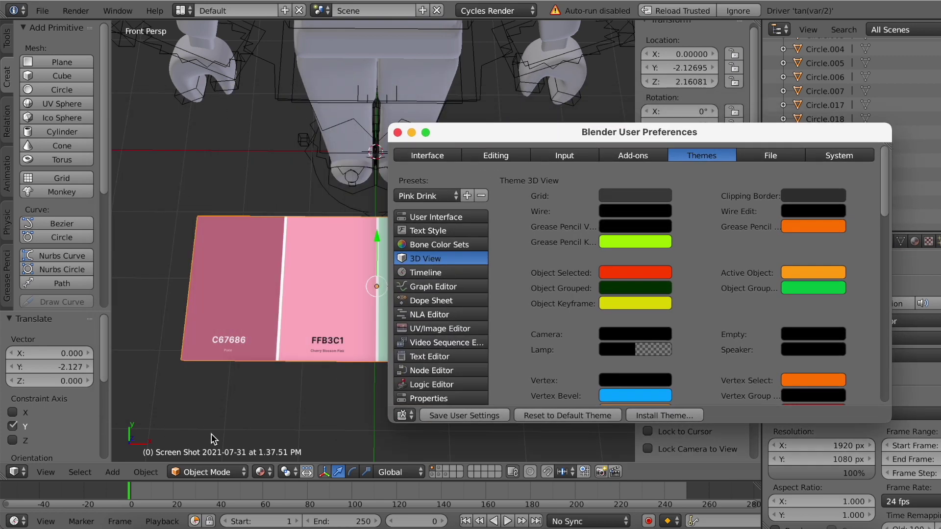
{"action": "left_click", "coordinate": [436, 274]}
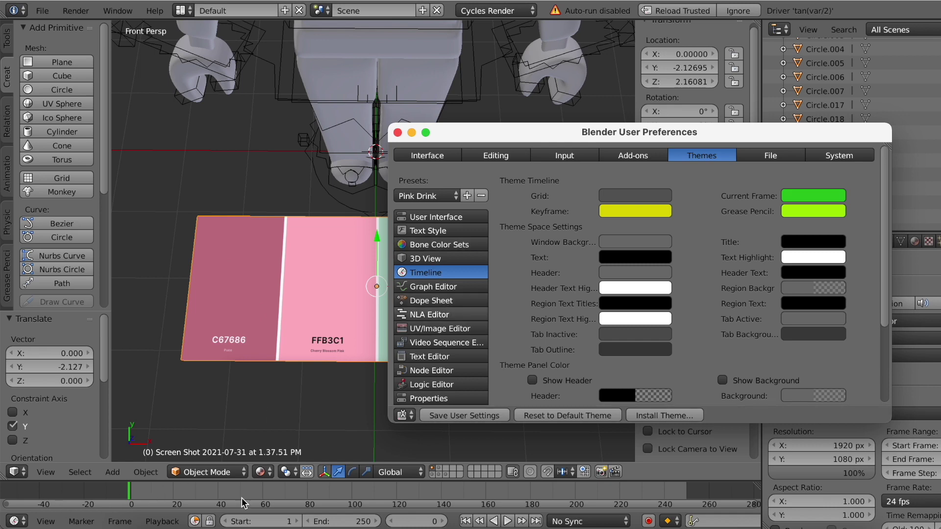
{"action": "left_click", "coordinate": [436, 287]}
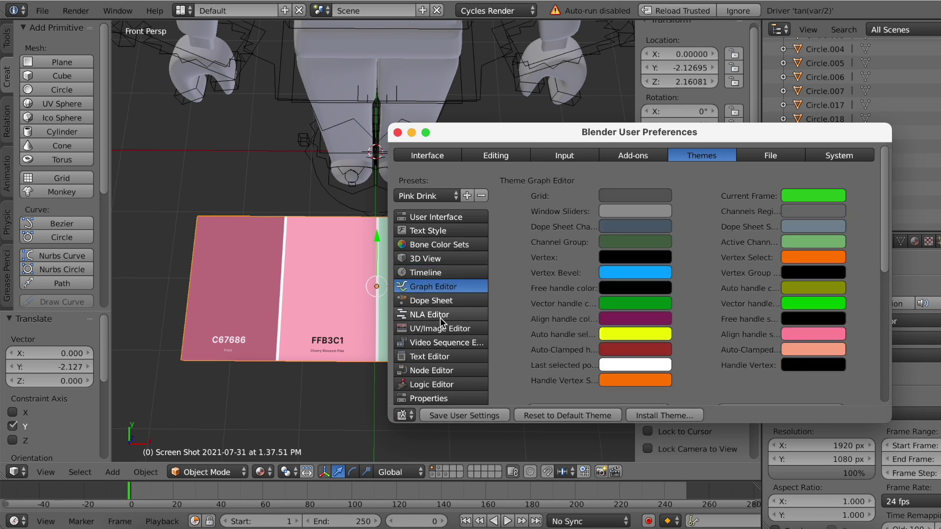
{"action": "left_click", "coordinate": [442, 328]}
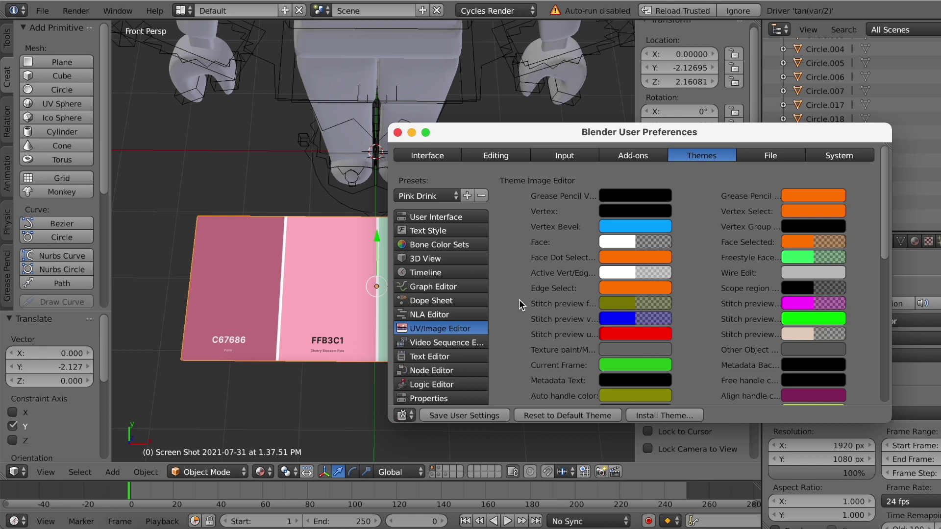
{"action": "left_click", "coordinate": [436, 370]}
{"action": "scroll", "coordinate": [473, 348], "scroll_direction": "down", "scroll_amount": 2}
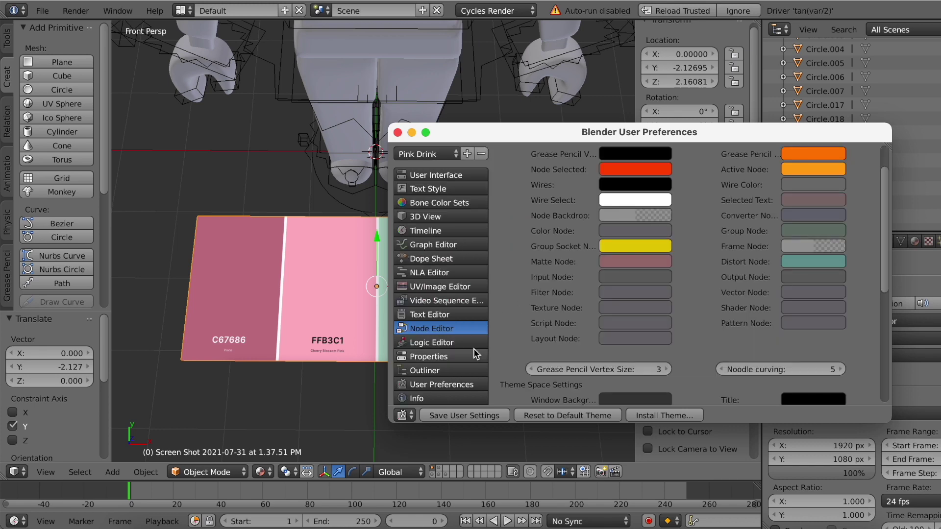
{"action": "left_click", "coordinate": [448, 382]}
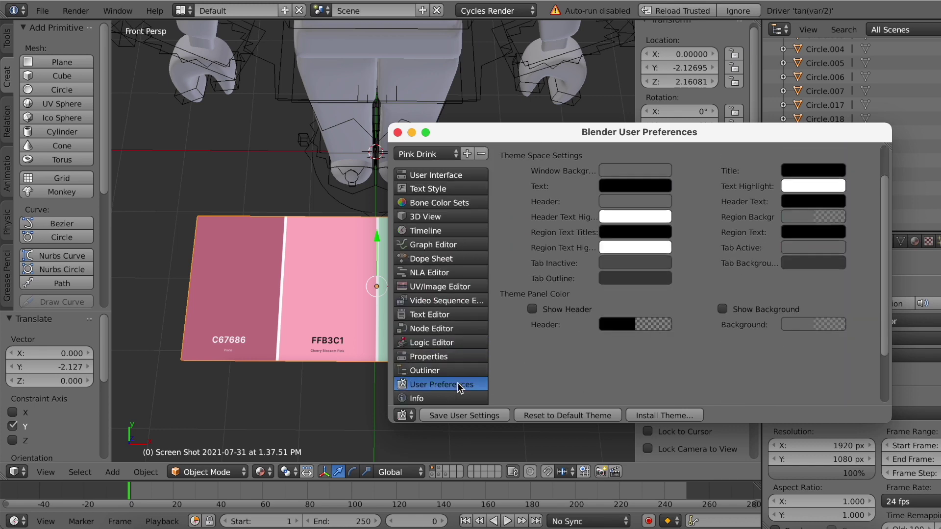
{"action": "scroll", "coordinate": [463, 376], "scroll_direction": "down", "scroll_amount": 1}
{"action": "scroll", "coordinate": [461, 368], "scroll_direction": "down", "scroll_amount": 2}
{"action": "left_click", "coordinate": [451, 360]}
{"action": "scroll", "coordinate": [451, 360], "scroll_direction": "down", "scroll_amount": 1}
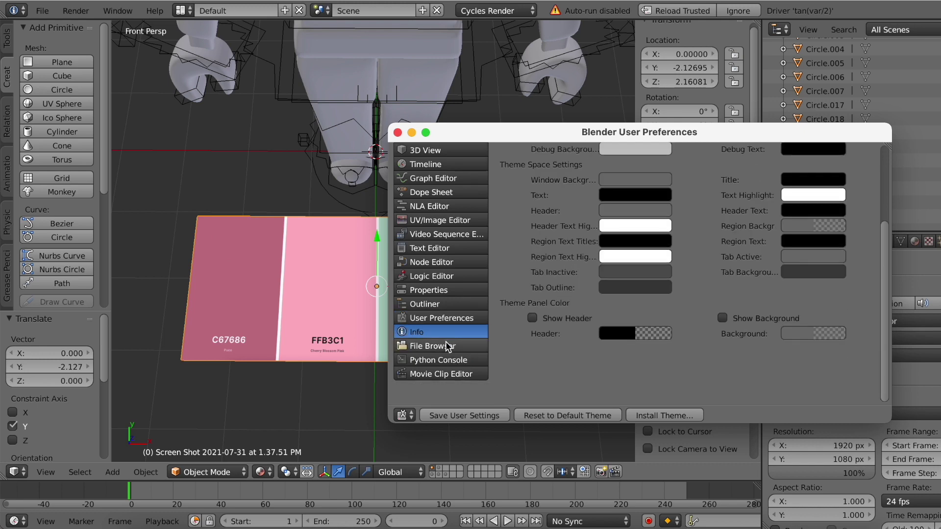
{"action": "left_click", "coordinate": [445, 346]}
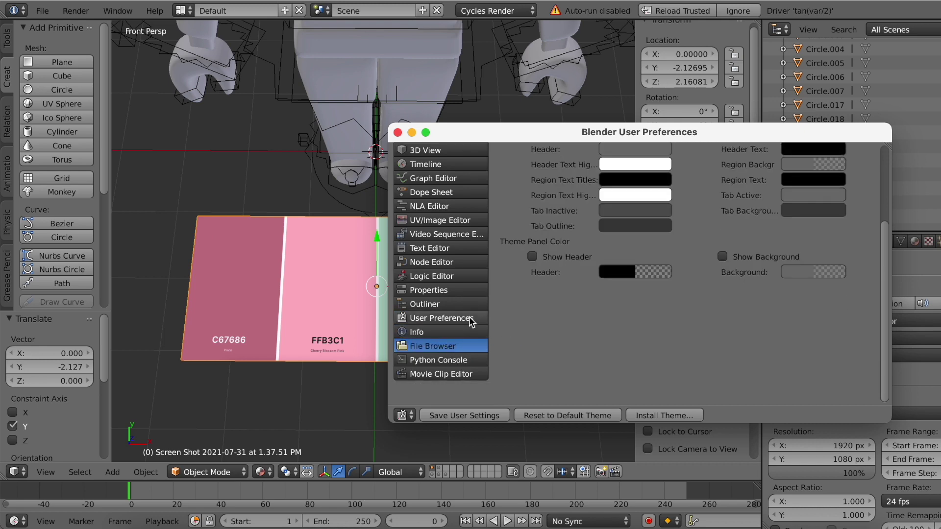
{"action": "scroll", "coordinate": [469, 322], "scroll_direction": "up", "scroll_amount": 5}
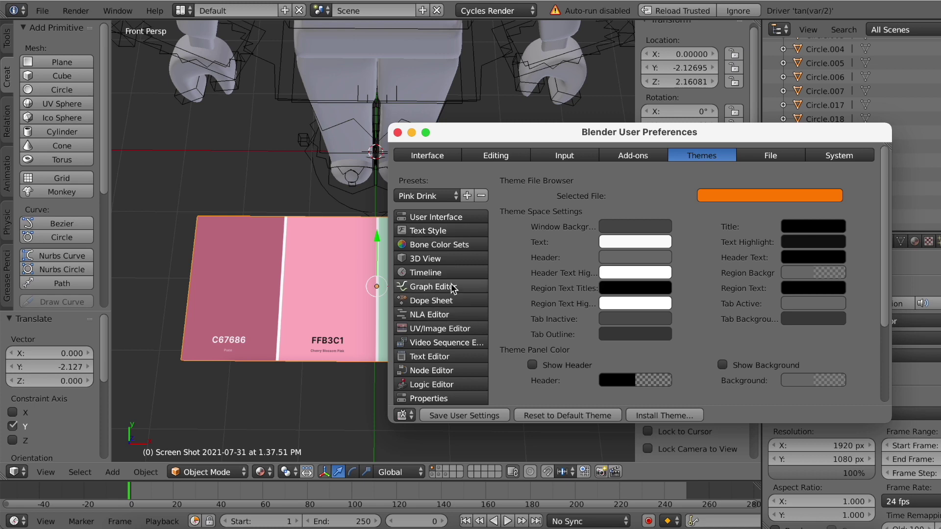
{"action": "left_click_drag", "start_coordinate": [518, 133], "coordinate": [347, 133]}
{"action": "left_click", "coordinate": [297, 216]}
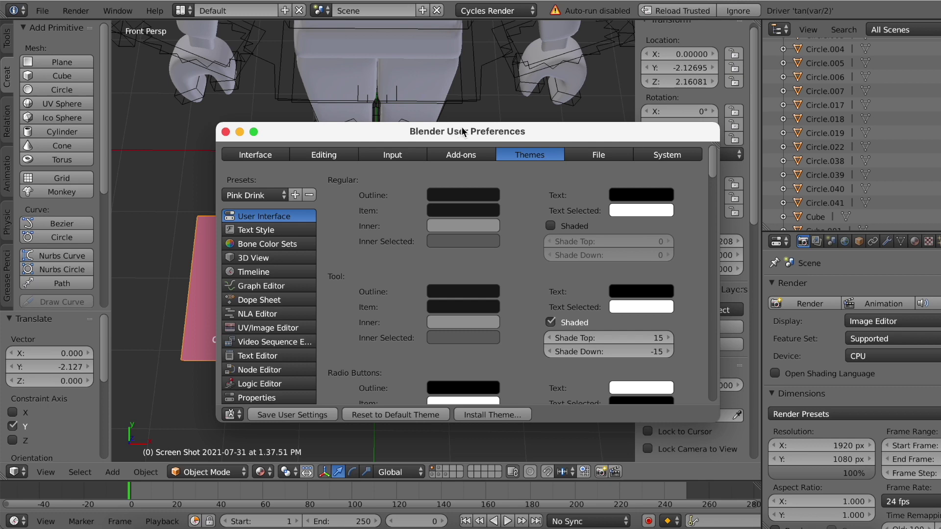
{"action": "left_click_drag", "start_coordinate": [463, 131], "coordinate": [684, 13]}
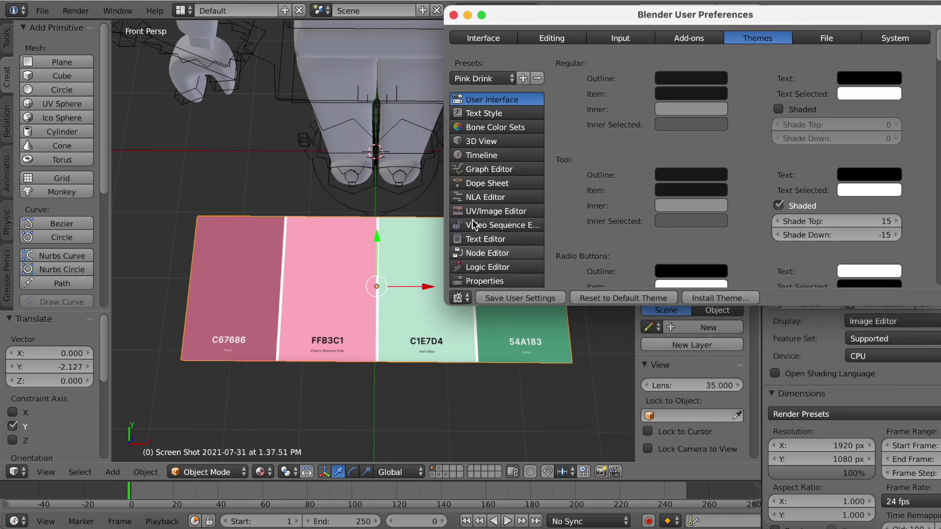
- Set the Regular Outline colour to the pink hex value FFB3C1
{"action": "left_click_drag", "start_coordinate": [735, 15], "coordinate": [594, 1]}
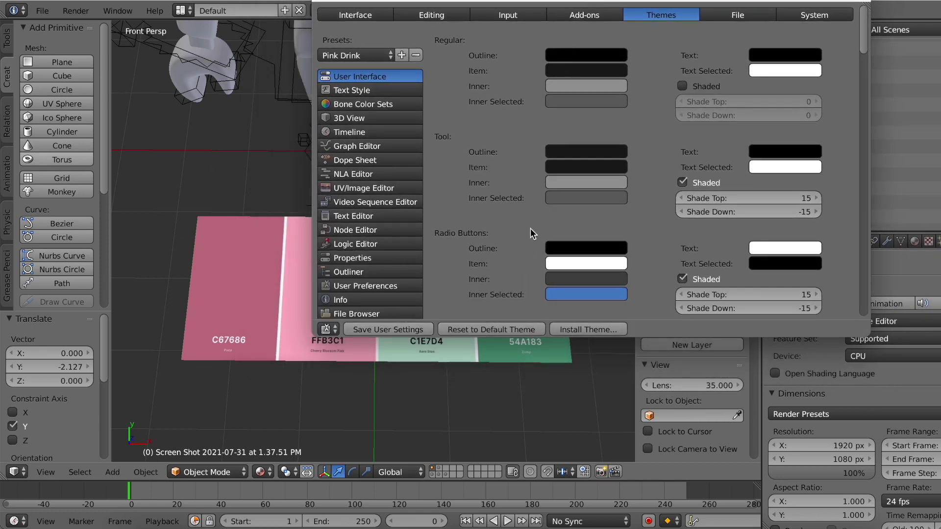
{"action": "left_click", "coordinate": [556, 57]}
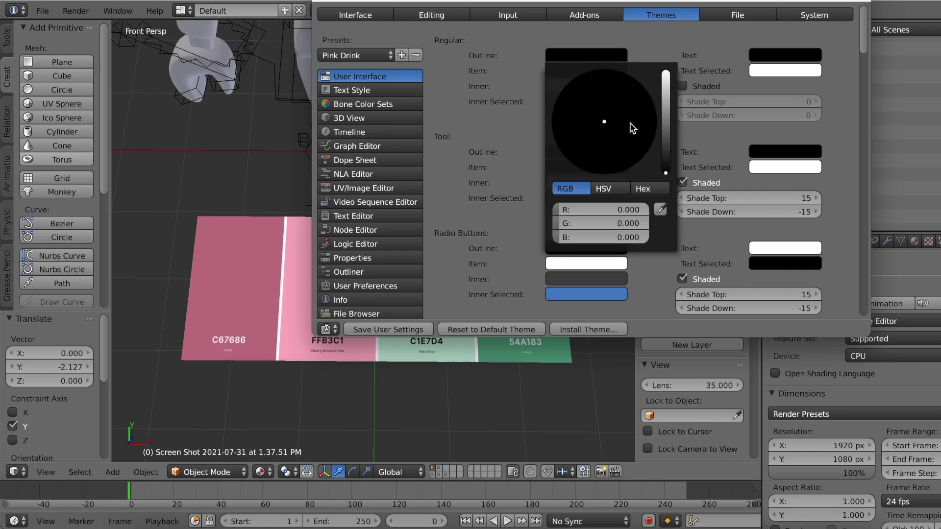
{"action": "left_click", "coordinate": [648, 191]}
{"action": "left_click", "coordinate": [618, 210]}
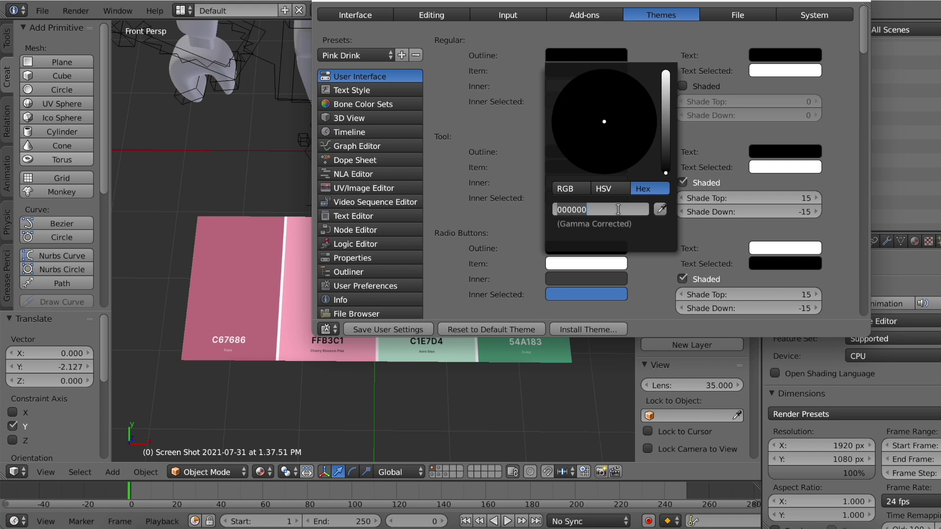
{"action": "type", "text": "FFB3C1"}
{"action": "key", "text": "Return"}
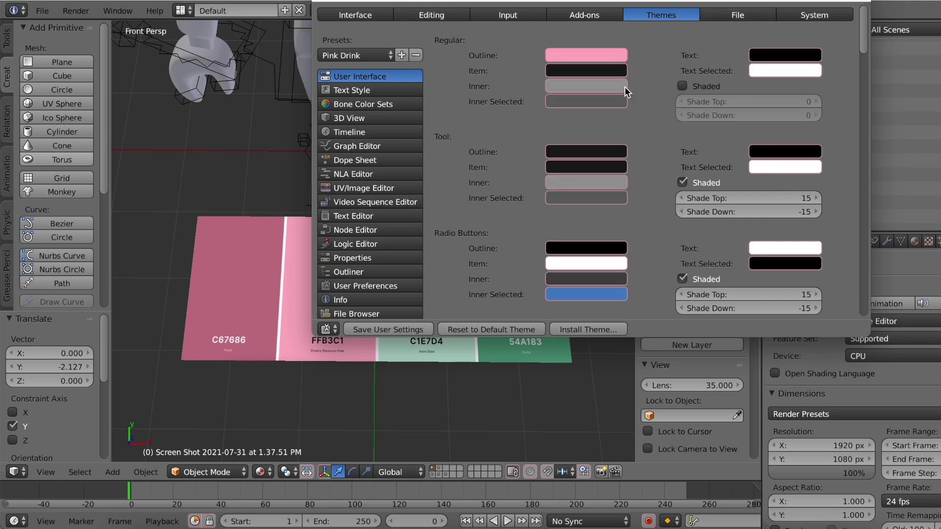
{"action": "scroll", "coordinate": [571, 151], "scroll_direction": "down", "scroll_amount": 3}
{"action": "scroll", "coordinate": [649, 228], "scroll_direction": "up", "scroll_amount": 3}
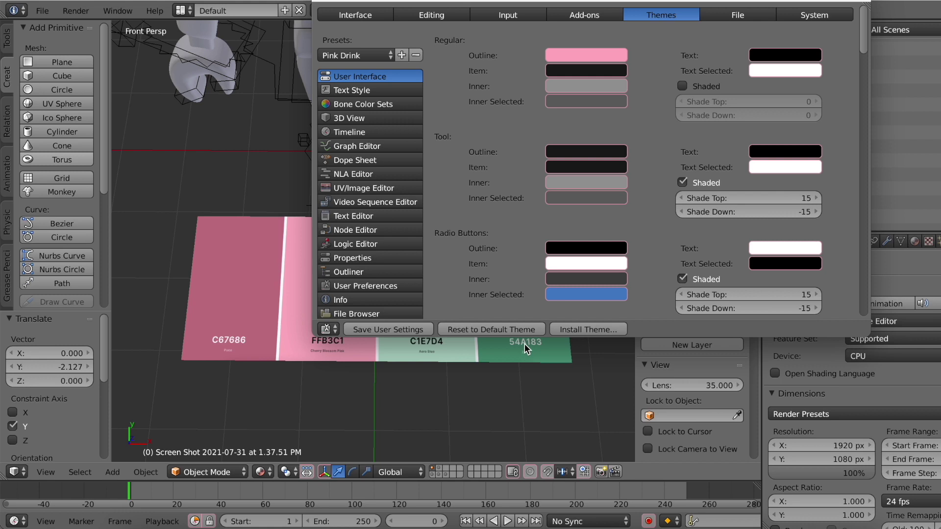
- Change the Regular Outline colour to teal hex 448183
{"action": "left_click", "coordinate": [578, 54]}
{"action": "left_click", "coordinate": [643, 188]}
{"action": "type", "text": "448183"}
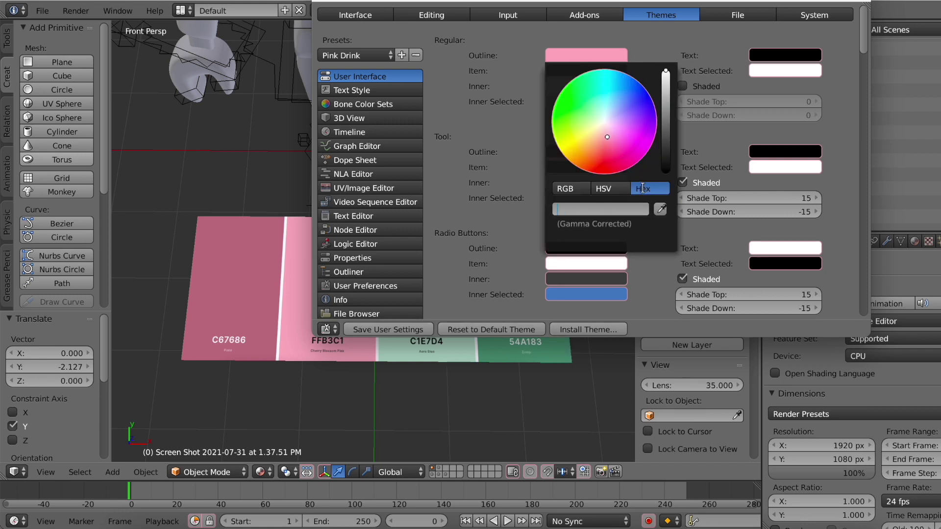
{"action": "key", "text": "Return"}
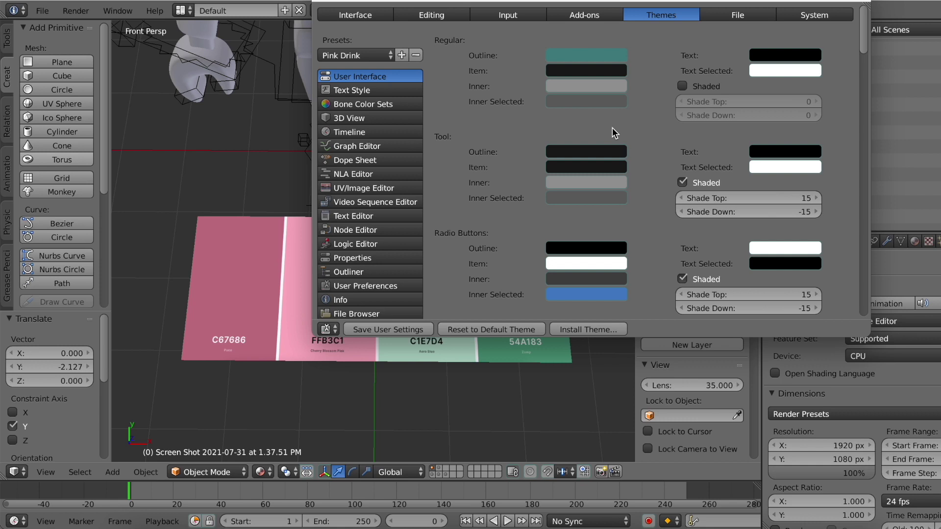
- Set Regular Inner Selected to 93BA98 and Regular Inner to mint C1E7D4
{"action": "left_click", "coordinate": [587, 70]}
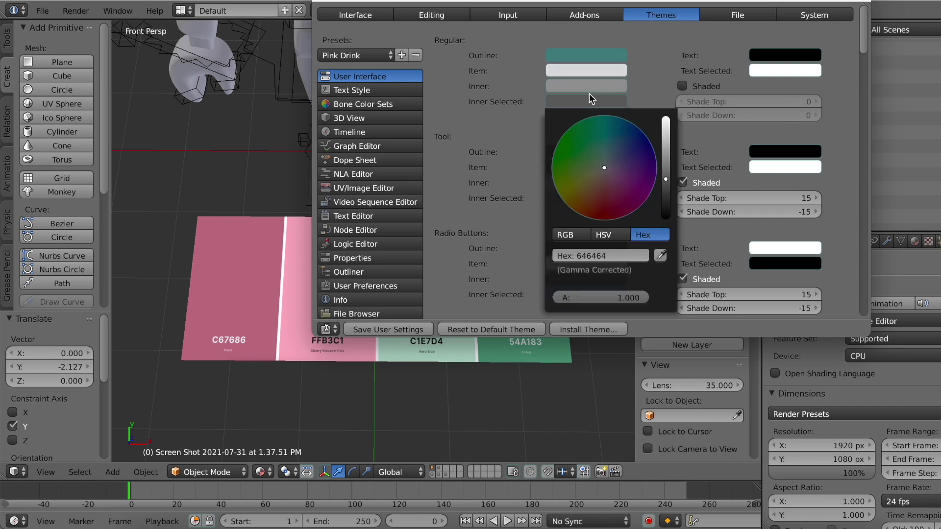
{"action": "left_click", "coordinate": [586, 101]}
{"action": "left_click", "coordinate": [600, 256]}
{"action": "type", "text": "93BA98"}
{"action": "key", "text": "Return"}
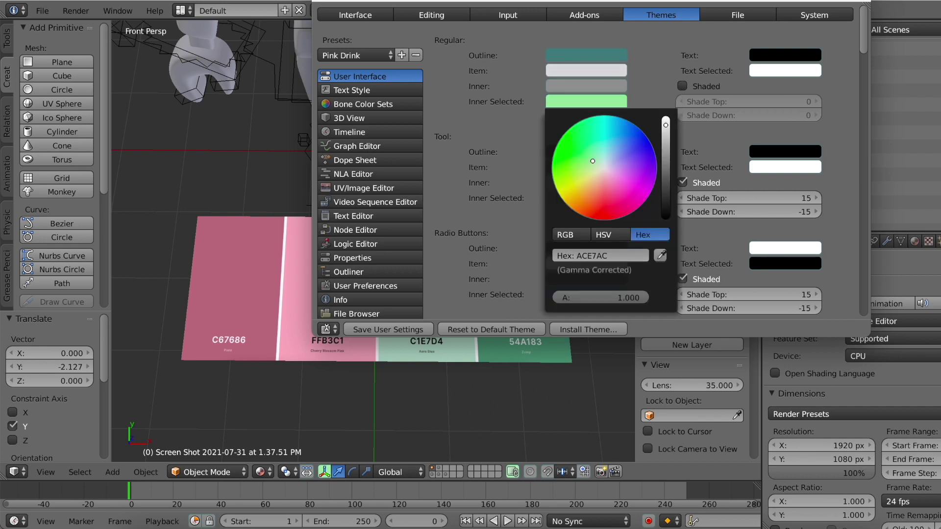
{"action": "left_click", "coordinate": [595, 85]}
{"action": "left_click", "coordinate": [600, 240]}
{"action": "type", "text": "C1E7D4"}
{"action": "key", "text": "Return"}
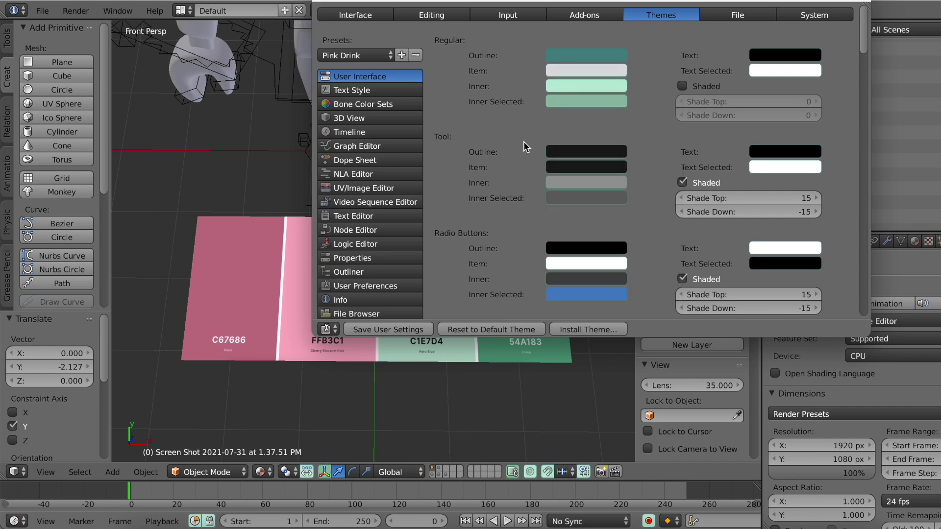
- Paste the Regular colours into Tool Outline, Item, Inner and Inner Selected
{"action": "left_click", "coordinate": [586, 152]}
{"action": "key", "text": "ctrl+v"}
{"action": "left_click", "coordinate": [586, 167]}
{"action": "key", "text": "ctrl+v"}
{"action": "left_click", "coordinate": [586, 183]}
{"action": "key", "text": "ctrl+v"}
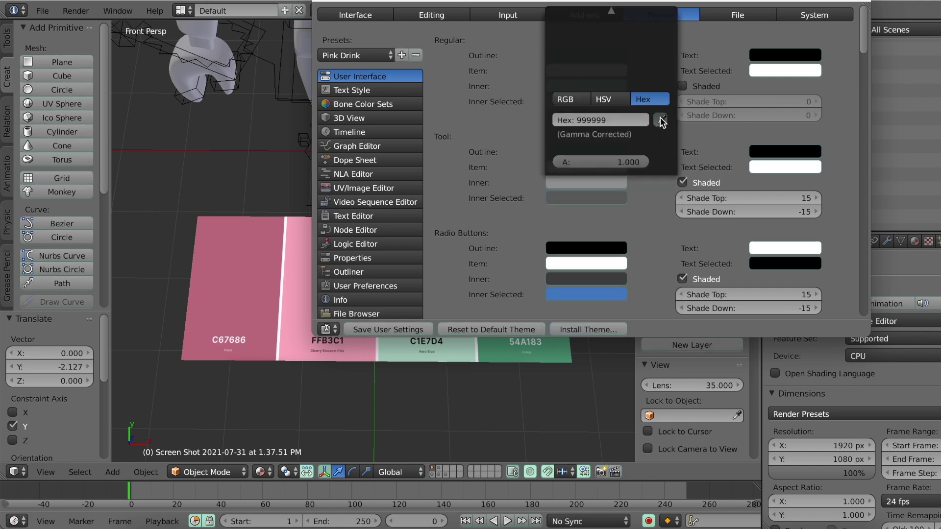
{"action": "left_click", "coordinate": [586, 198]}
{"action": "key", "text": "ctrl+v"}
- Give Radio Buttons Outline teal and Text Outline, Item, Inner, Inner Selected the Tool colours
{"action": "left_click", "coordinate": [613, 102]}
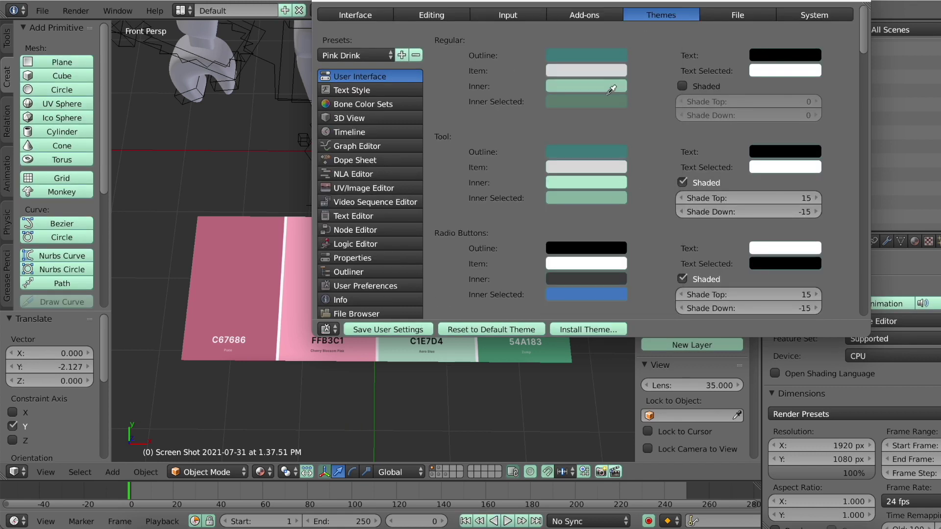
{"action": "left_click", "coordinate": [604, 249]}
{"action": "key", "text": "ctrl+v"}
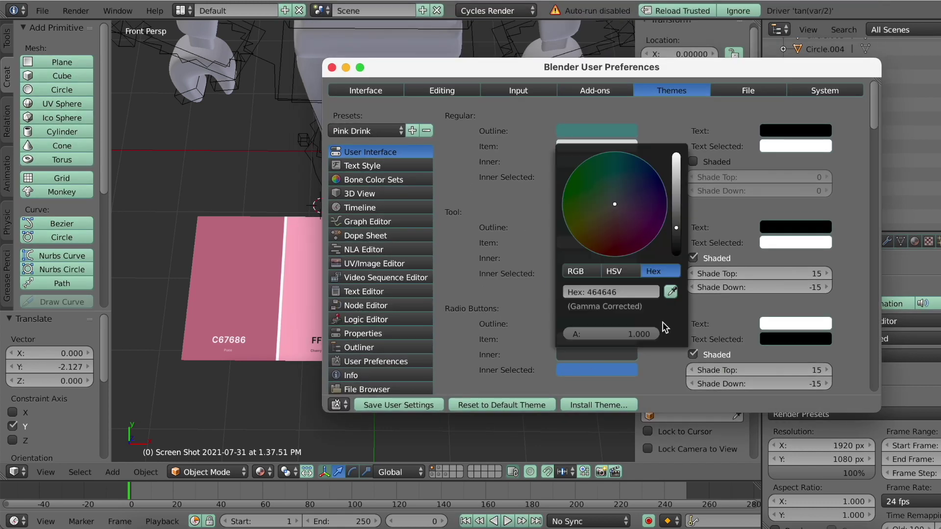
{"action": "key", "text": "ctrl+v"}
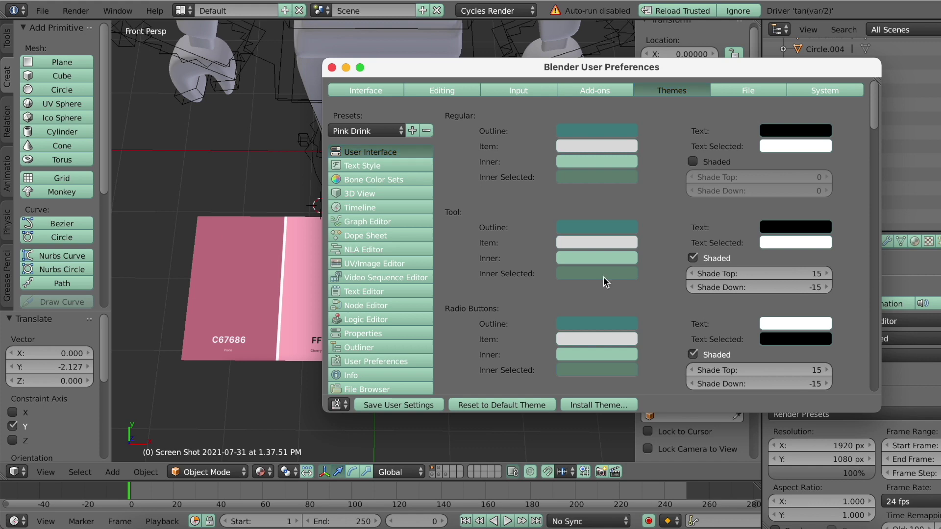
{"action": "scroll", "coordinate": [612, 221], "scroll_direction": "down", "scroll_amount": 3}
{"action": "left_click", "coordinate": [622, 132]}
{"action": "left_click", "coordinate": [598, 133]}
{"action": "left_click", "coordinate": [596, 149]}
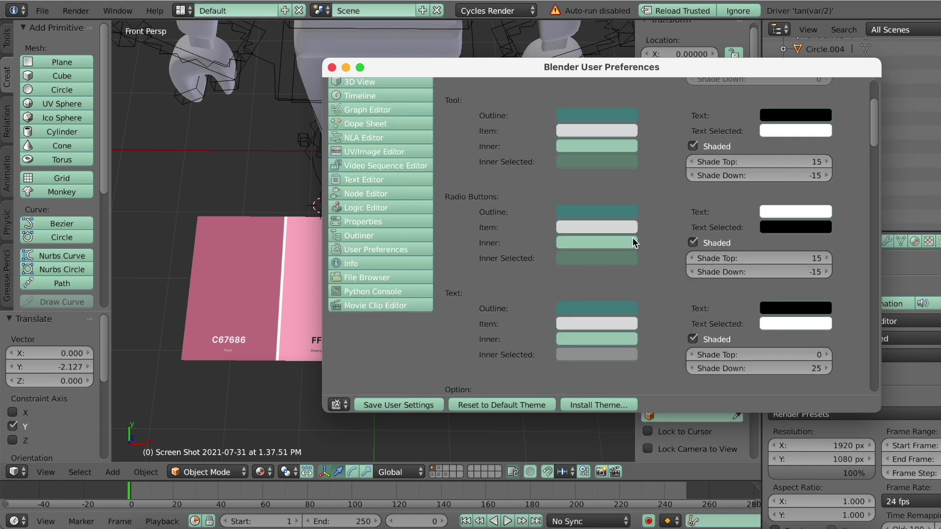
{"action": "left_click", "coordinate": [622, 189]}
- Recolour the Radio Buttons text and lighten the Text section's text colour to grey
{"action": "left_click", "coordinate": [796, 212]}
{"action": "key", "text": "ctrl+v"}
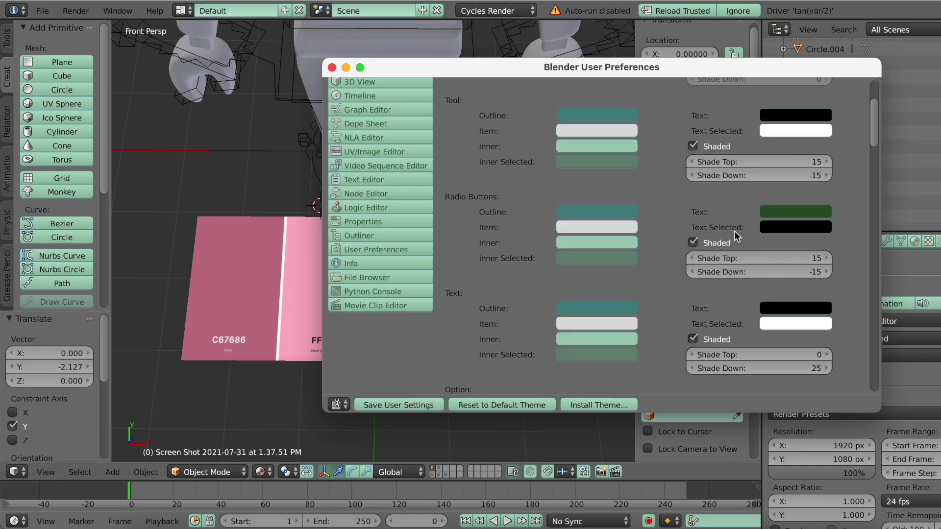
{"action": "left_click", "coordinate": [795, 308]}
{"action": "left_click_drag", "start_coordinate": [820, 221], "coordinate": [822, 155]}
{"action": "scroll", "coordinate": [822, 155], "scroll_direction": "down", "scroll_amount": 2}
{"action": "scroll", "coordinate": [791, 228], "scroll_direction": "up", "scroll_amount": 1}
{"action": "left_click", "coordinate": [796, 226]}
{"action": "scroll", "coordinate": [821, 313], "scroll_direction": "up", "scroll_amount": 3}
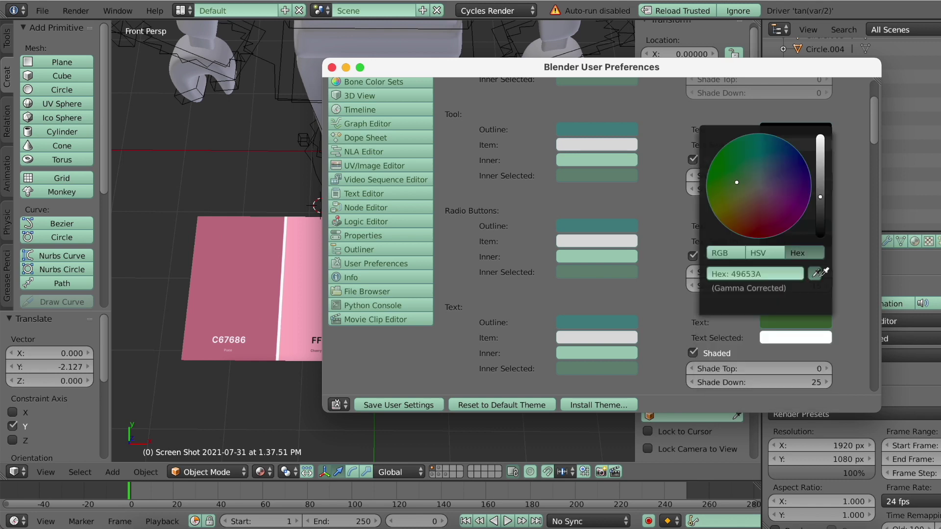
{"action": "scroll", "coordinate": [787, 340], "scroll_direction": "down", "scroll_amount": 1}
{"action": "scroll", "coordinate": [788, 340], "scroll_direction": "up", "scroll_amount": 5}
{"action": "left_click", "coordinate": [796, 297]}
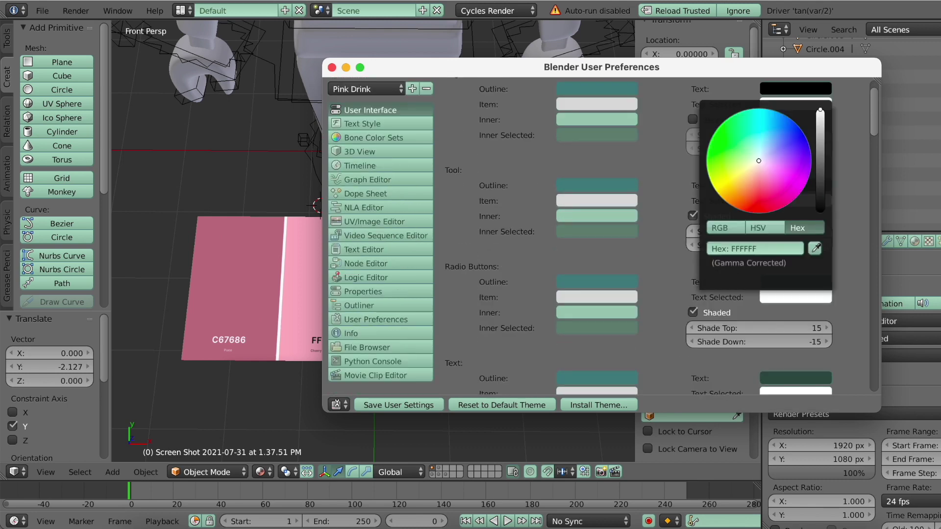
{"action": "scroll", "coordinate": [784, 139], "scroll_direction": "up", "scroll_amount": 1}
{"action": "scroll", "coordinate": [686, 196], "scroll_direction": "down", "scroll_amount": 8}
- Color the Option swatches and give Toggle Inner green, Inner Selected dark green, Text teal
{"action": "left_click", "coordinate": [610, 222]}
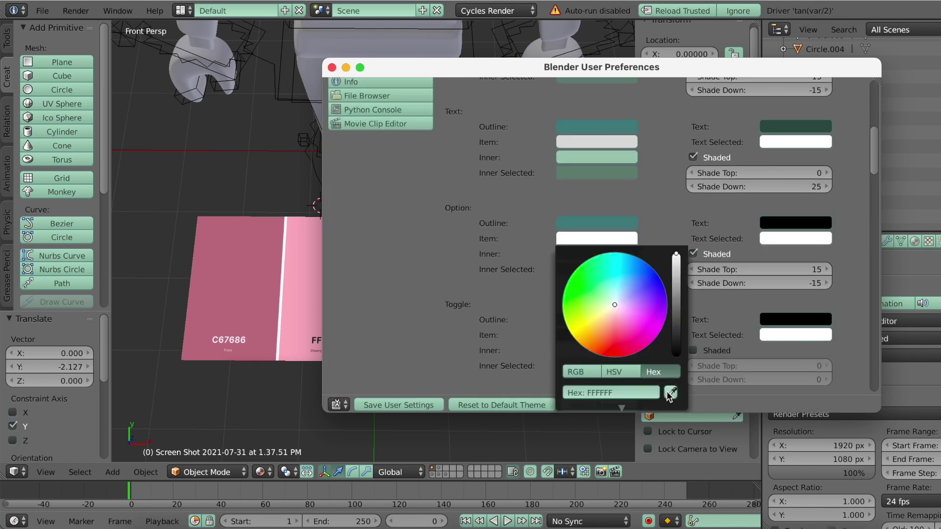
{"action": "left_click_drag", "start_coordinate": [596, 173], "coordinate": [596, 269]}
{"action": "scroll", "coordinate": [787, 227], "scroll_direction": "down", "scroll_amount": 4}
{"action": "left_click", "coordinate": [596, 264]}
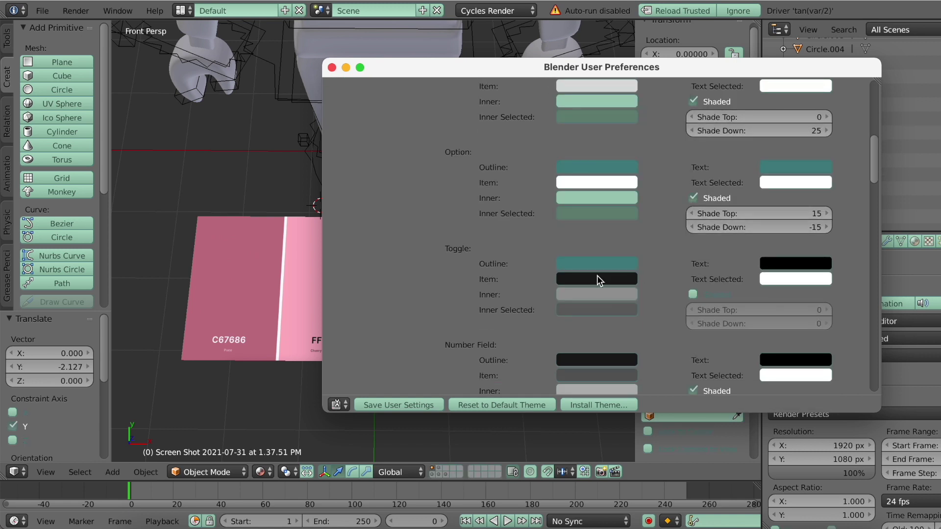
{"action": "left_click", "coordinate": [593, 197]}
{"action": "left_click", "coordinate": [599, 218]}
{"action": "left_click", "coordinate": [740, 263]}
- Set Number Field Outline teal, Item white, Inner mint, Inner Selected dark green, Text teal
{"action": "scroll", "coordinate": [656, 294], "scroll_direction": "down", "scroll_amount": 4}
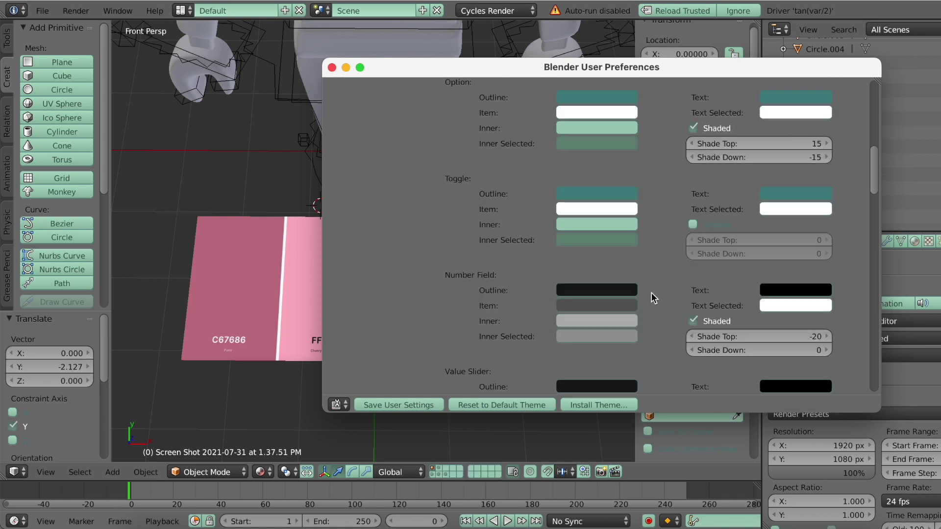
{"action": "left_click", "coordinate": [596, 290]}
{"action": "left_click", "coordinate": [597, 306]}
{"action": "left_click", "coordinate": [595, 321]}
{"action": "left_click", "coordinate": [596, 336]}
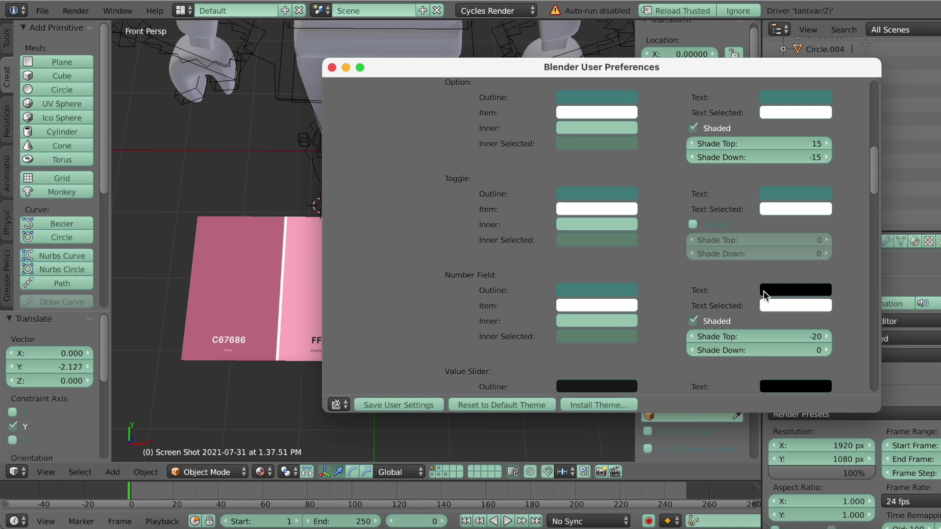
{"action": "left_click", "coordinate": [767, 292]}
- Eyedrop teal into Value Slider Outline and white into Value Slider Item
{"action": "scroll", "coordinate": [589, 261], "scroll_direction": "down", "scroll_amount": 7}
{"action": "left_click", "coordinate": [590, 261]}
{"action": "left_click", "coordinate": [593, 165]}
{"action": "key", "text": "e"}
{"action": "left_click", "coordinate": [591, 185]}
{"action": "key", "text": "e"}
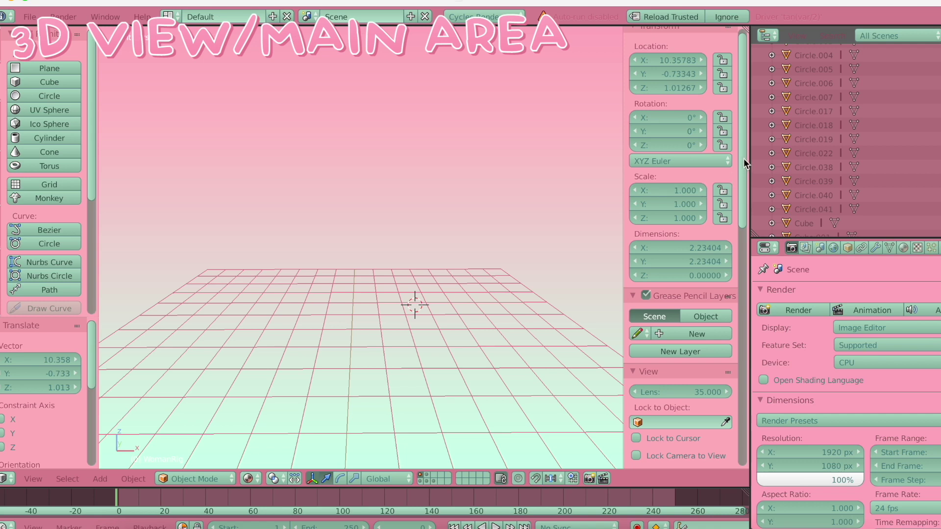
- Review the theme across the Render Layers, Scene, World, Object and Constraints properties tabs
{"action": "left_click_drag", "start_coordinate": [743, 157], "coordinate": [716, 408]}
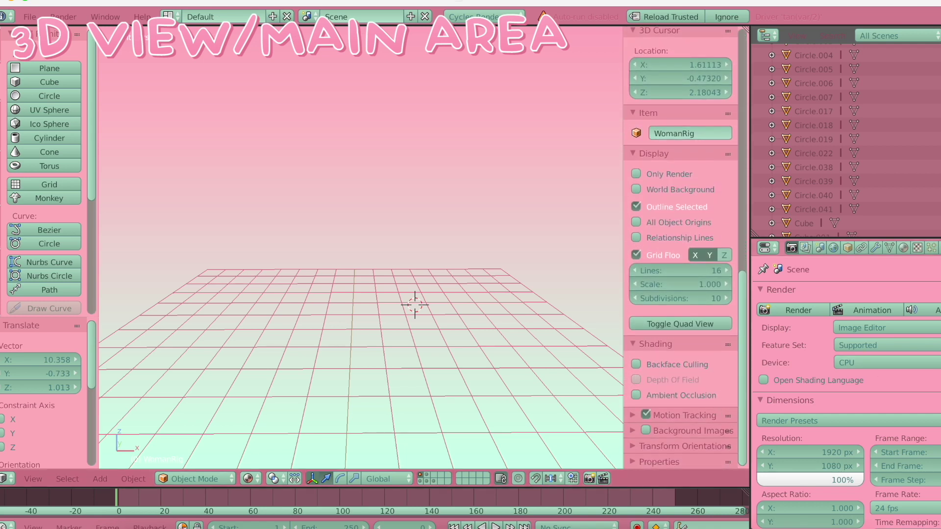
{"action": "scroll", "coordinate": [847, 392], "scroll_direction": "down", "scroll_amount": 15}
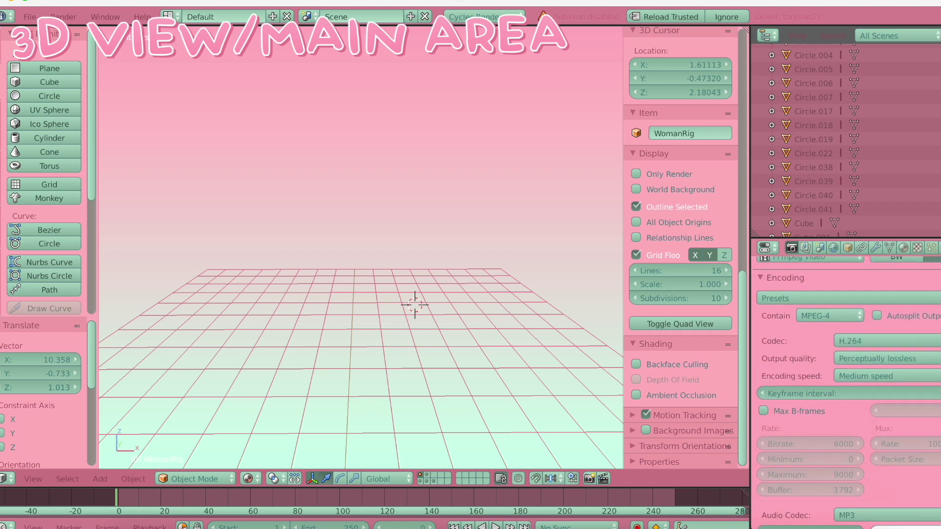
{"action": "left_click", "coordinate": [805, 247]}
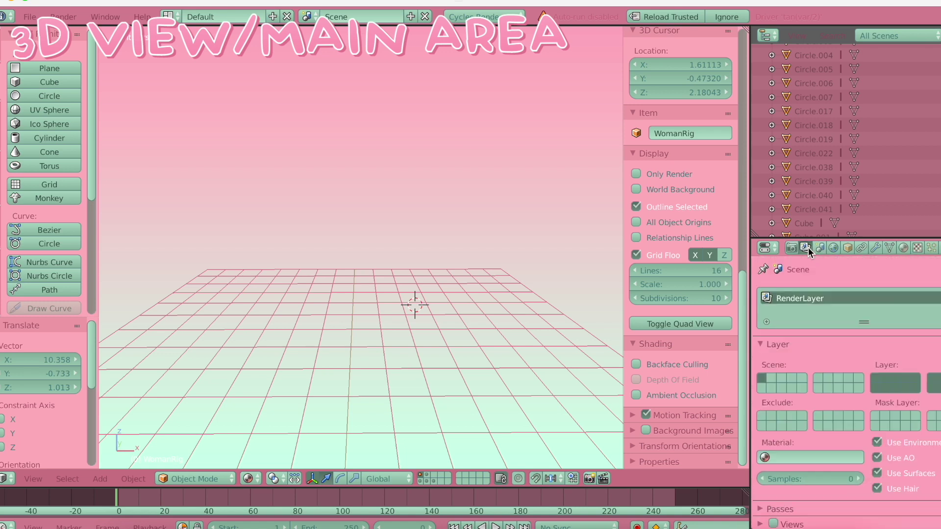
{"action": "left_click", "coordinate": [820, 247]}
{"action": "left_click", "coordinate": [835, 247]}
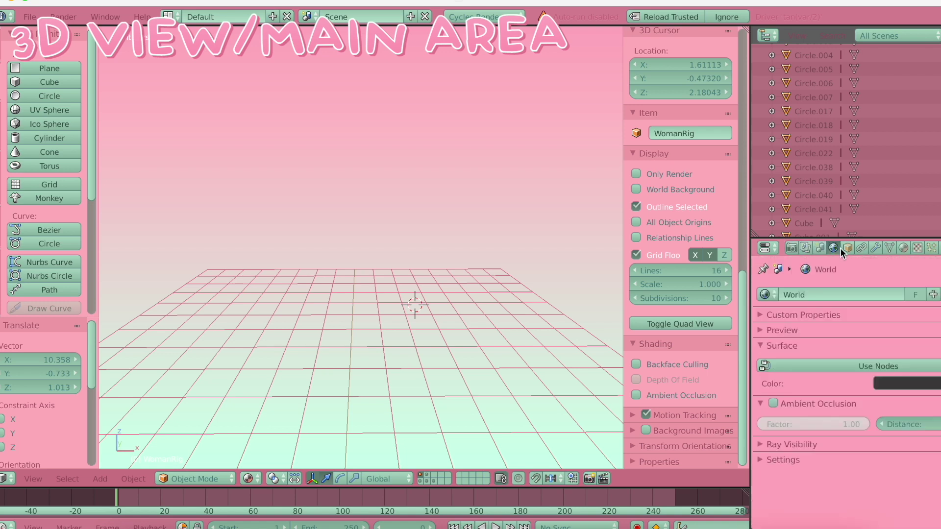
{"action": "left_click", "coordinate": [847, 249]}
{"action": "left_click", "coordinate": [862, 249]}
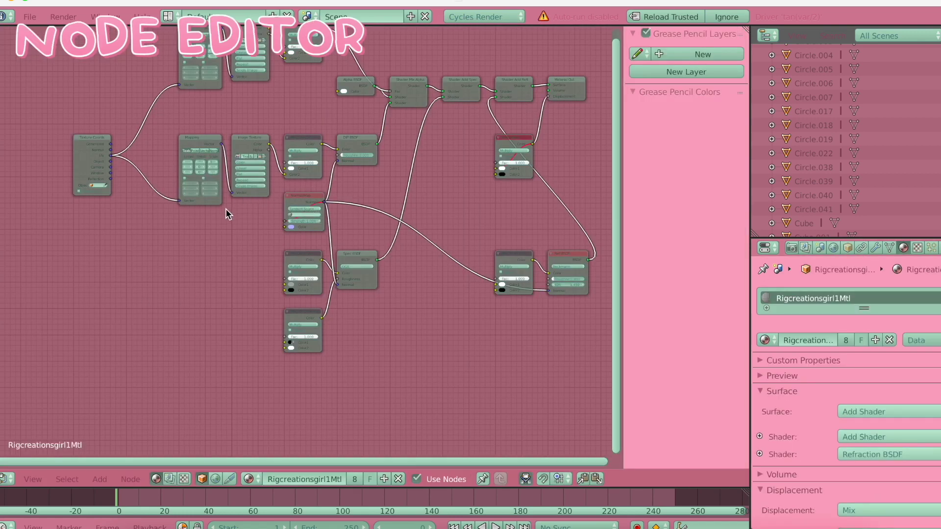
- Pan and zoom the material node tree, then list Desktop and Downloads in the File Browser
{"action": "middle_click_drag", "start_coordinate": [219, 236], "coordinate": [198, 304]}
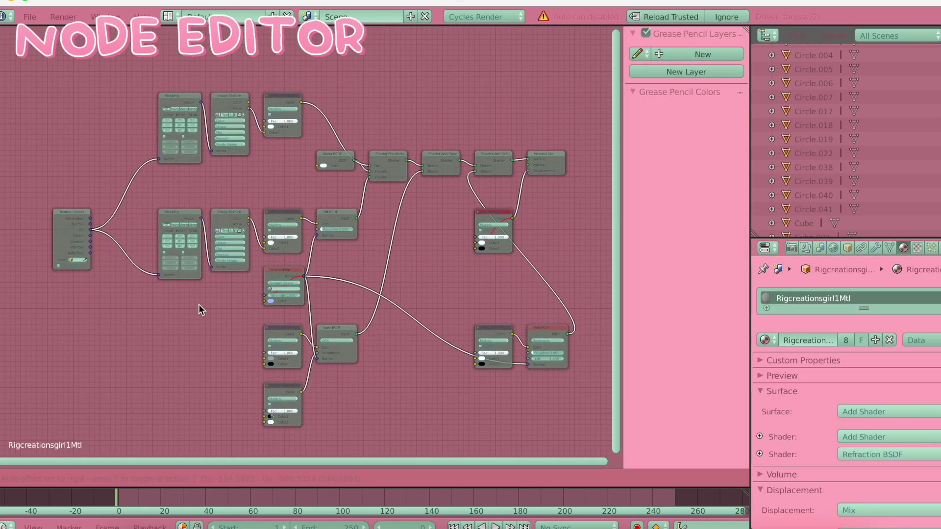
{"action": "scroll", "coordinate": [205, 299], "scroll_direction": "up", "scroll_amount": 2}
{"action": "scroll", "coordinate": [205, 299], "scroll_direction": "down", "scroll_amount": 3}
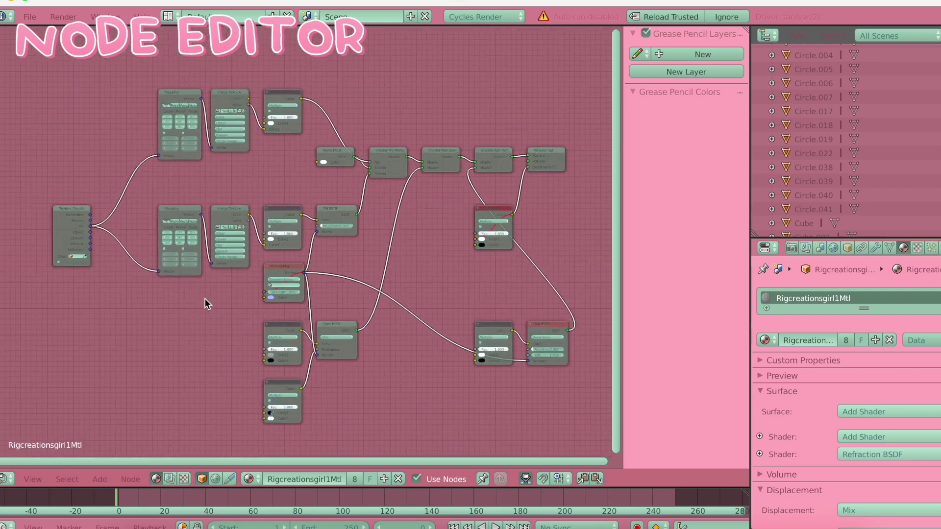
{"action": "mouse_move", "coordinate": [126, 79]}
{"action": "middle_mouse_down"}
{"action": "mouse_move", "coordinate": [181, 124]}
{"action": "mouse_move", "coordinate": [116, 84]}
{"action": "middle_mouse_up"}
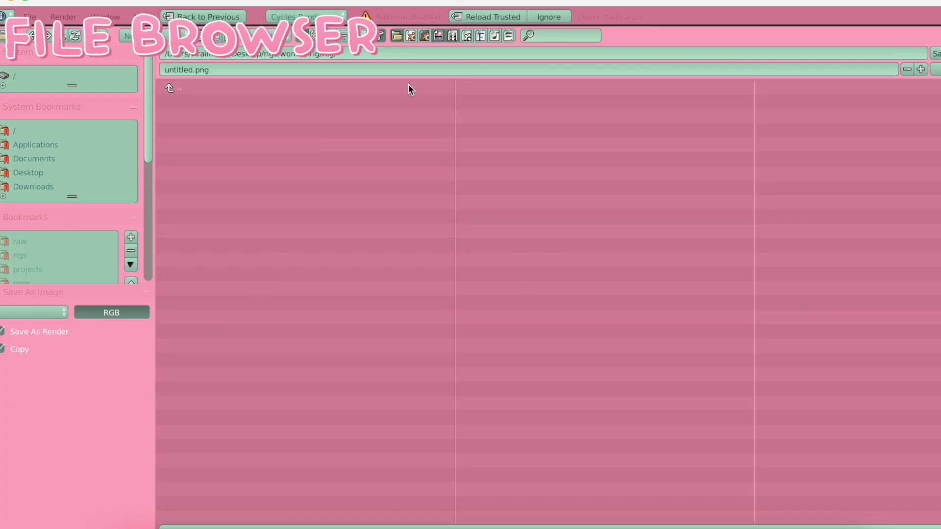
{"action": "left_click", "coordinate": [58, 172]}
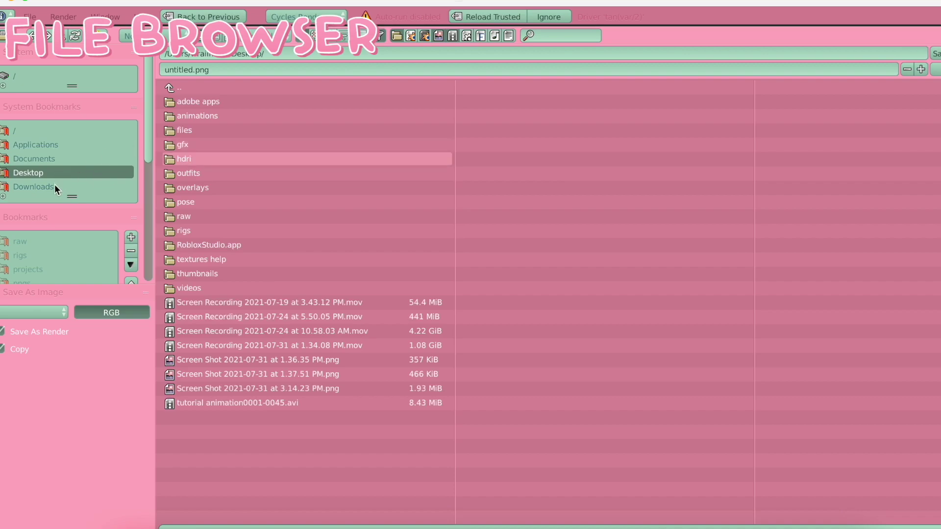
{"action": "left_click", "coordinate": [54, 186]}
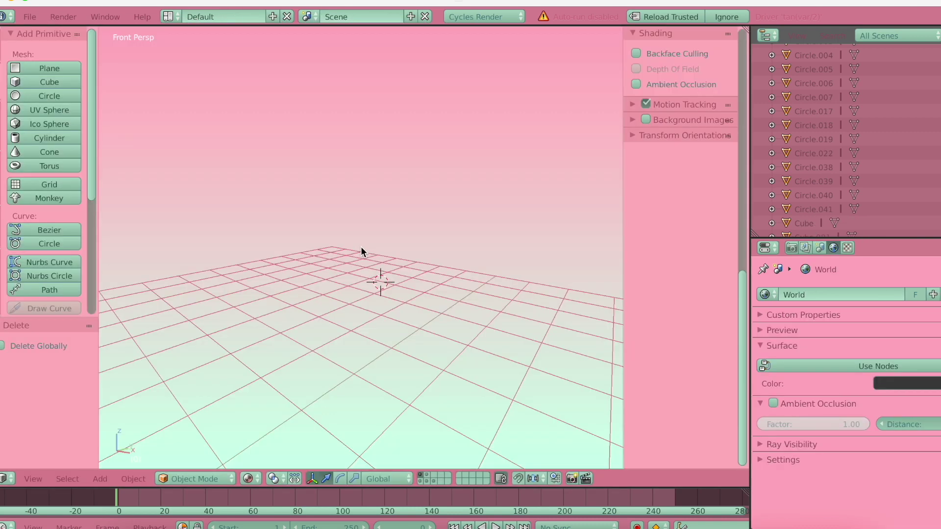
- Save the Pink Drink theme as user settings in User Preferences and close the window
{"action": "left_click", "coordinate": [30, 17]}
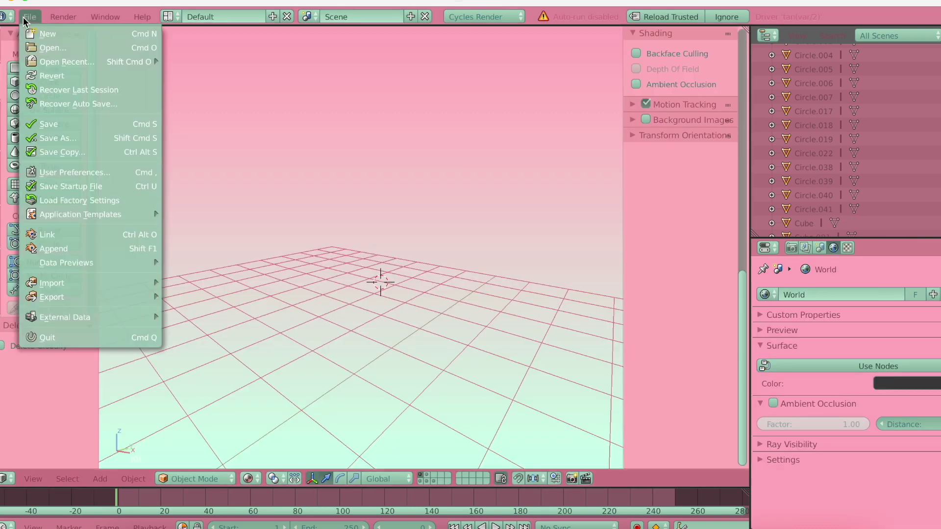
{"action": "left_click", "coordinate": [45, 173]}
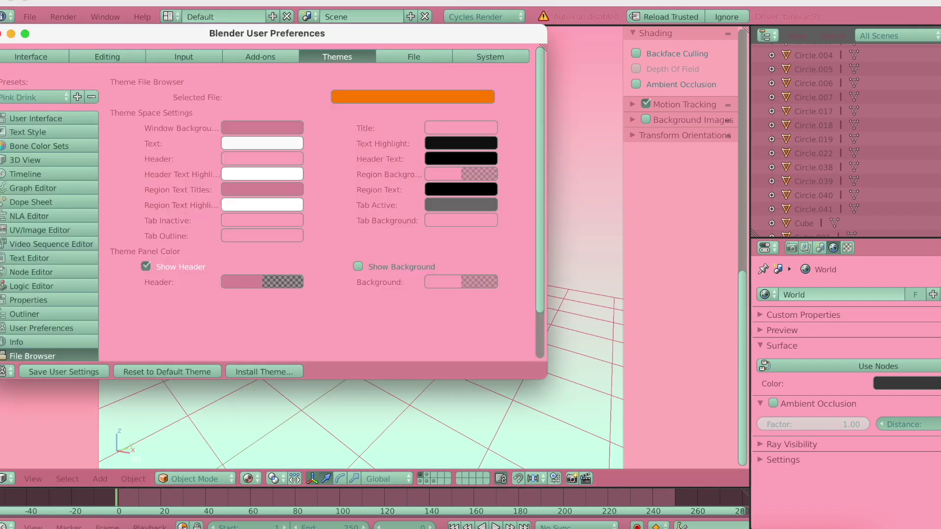
{"action": "left_click", "coordinate": [1, 34]}
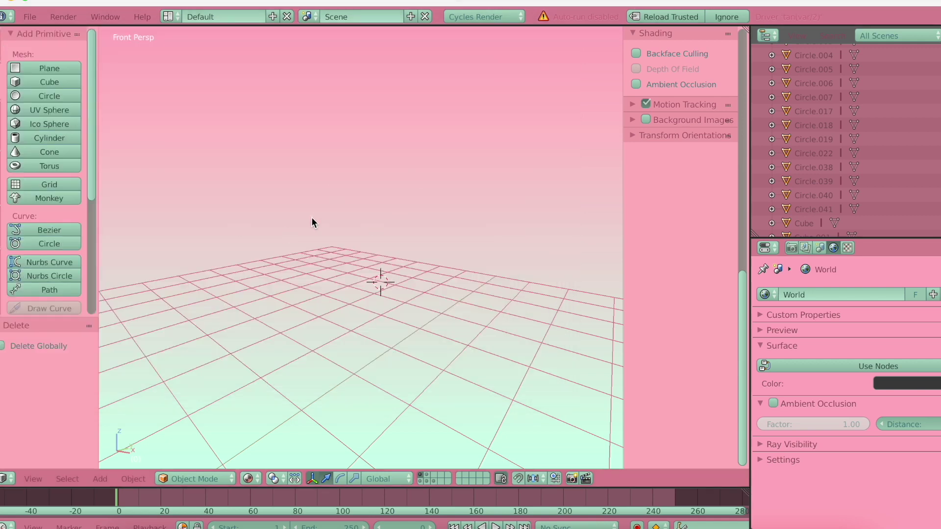